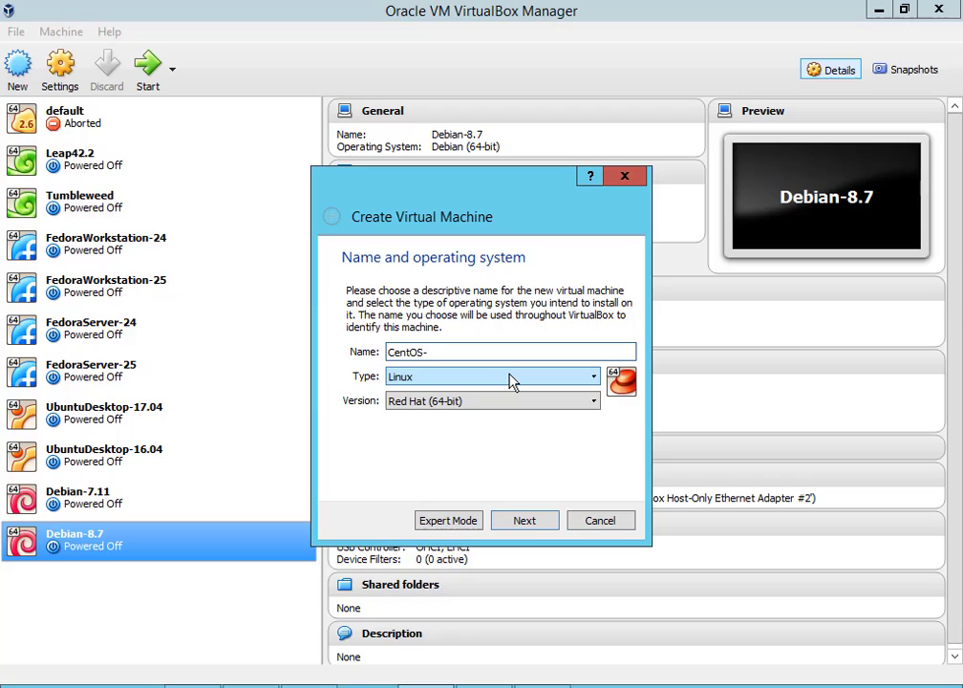
Name the new Red Hat 64-bit VM CentOS-6.9 and give it 8192 MB of memory
{"action": "type", "text": "6.9"}
{"action": "left_click", "coordinate": [515, 527]}
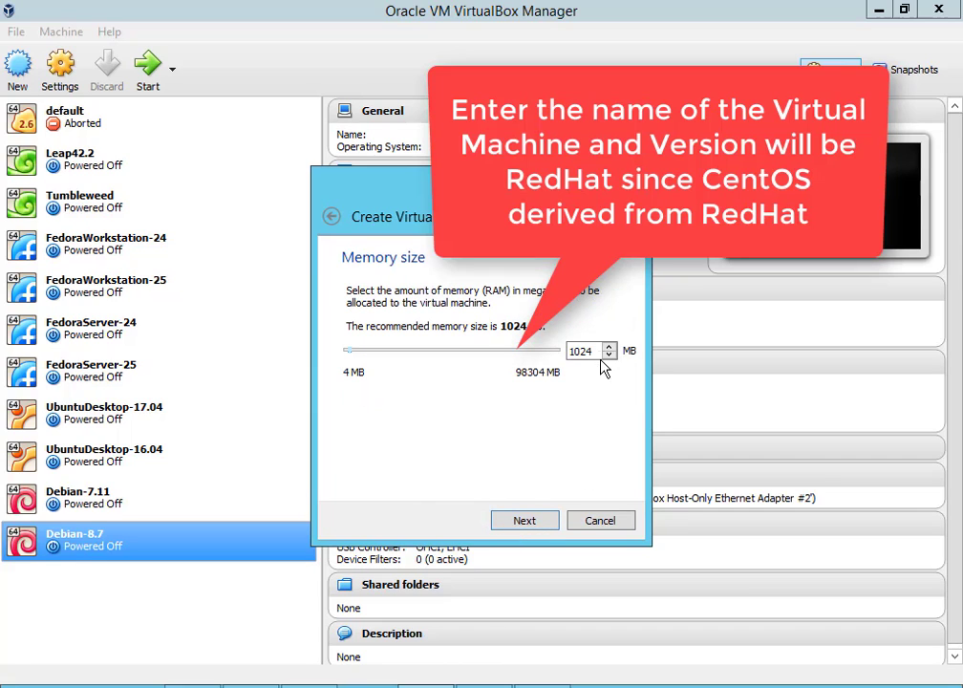
{"action": "left_click_drag", "start_coordinate": [598, 351], "coordinate": [468, 351]}
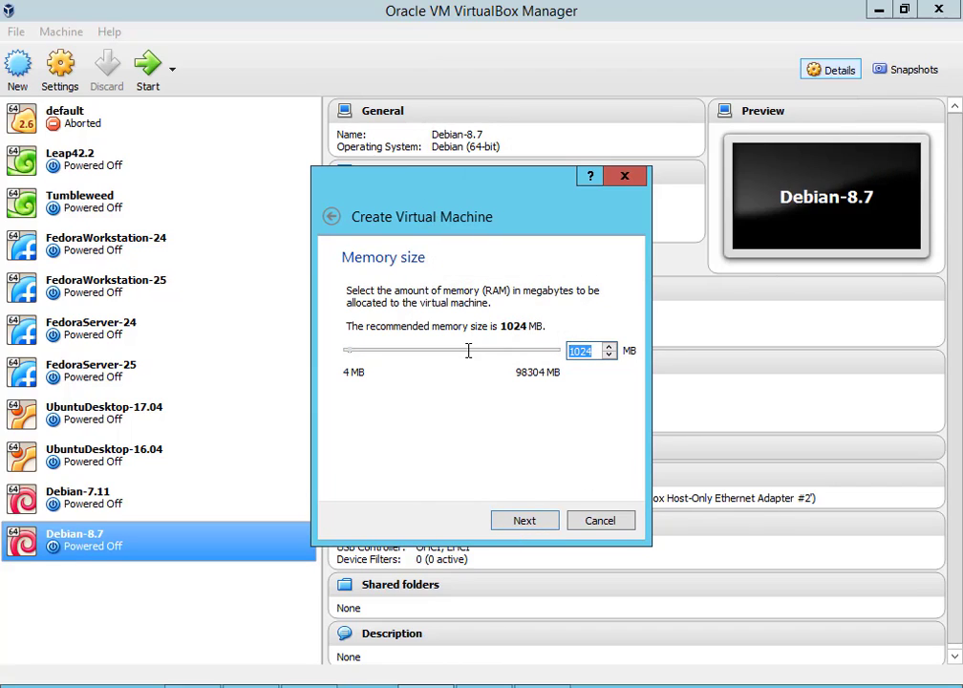
{"action": "type", "text": "8192"}
{"action": "left_click", "coordinate": [544, 526]}
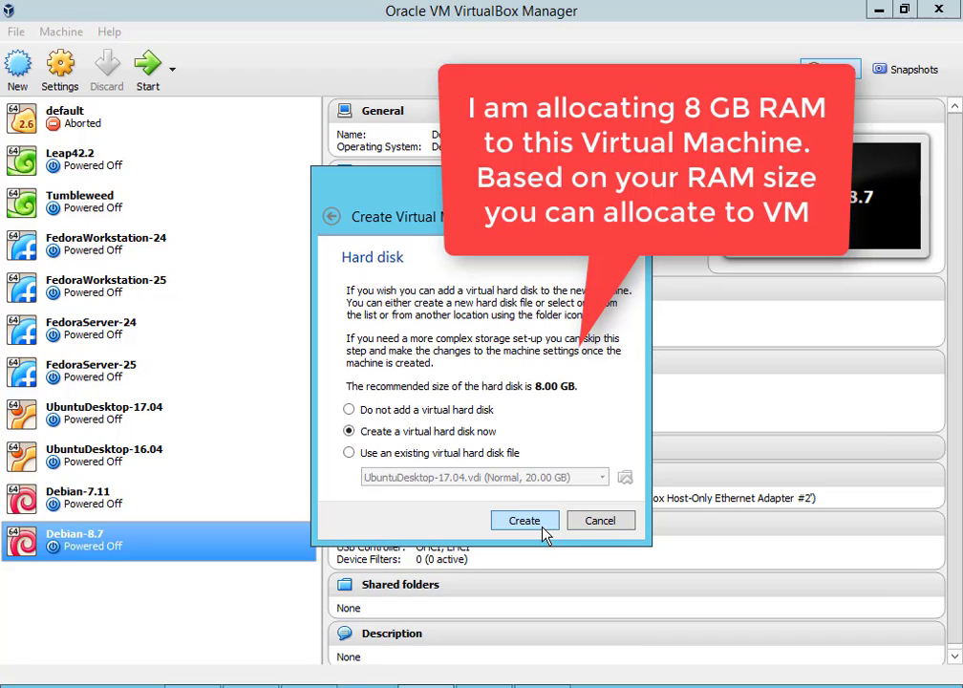
Create a new dynamically allocated VDI hard disk sized 20 GB
{"action": "left_click", "coordinate": [542, 527]}
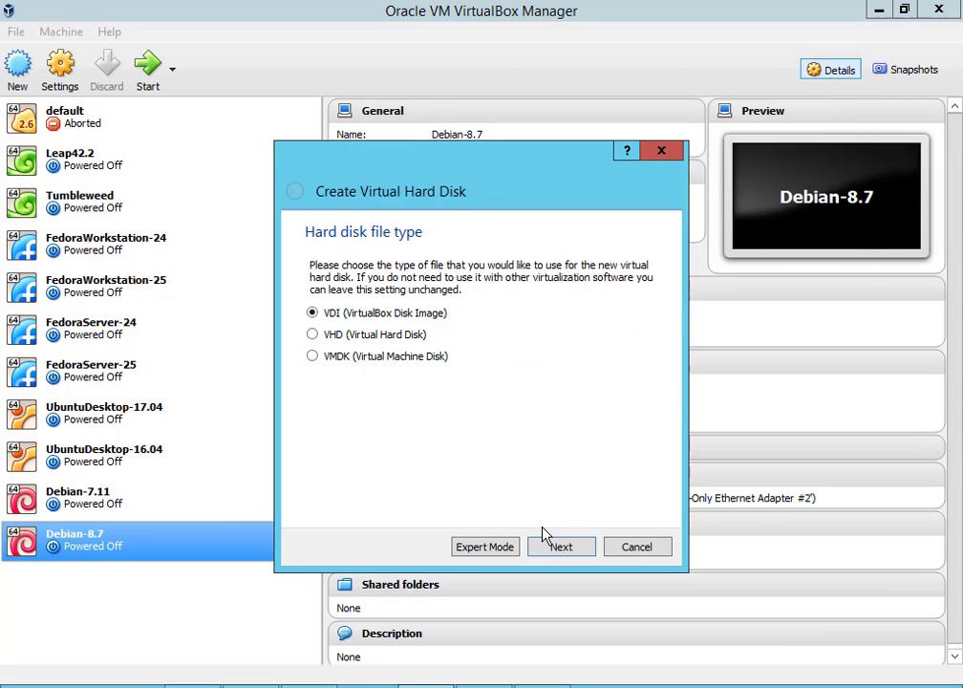
{"action": "left_click", "coordinate": [561, 546]}
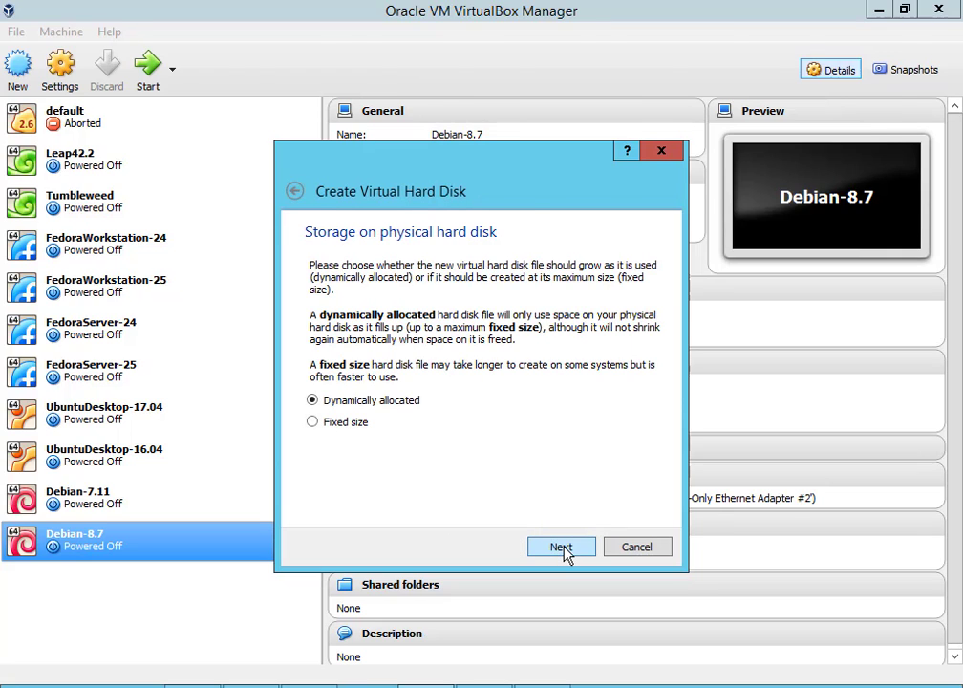
{"action": "left_click", "coordinate": [562, 549]}
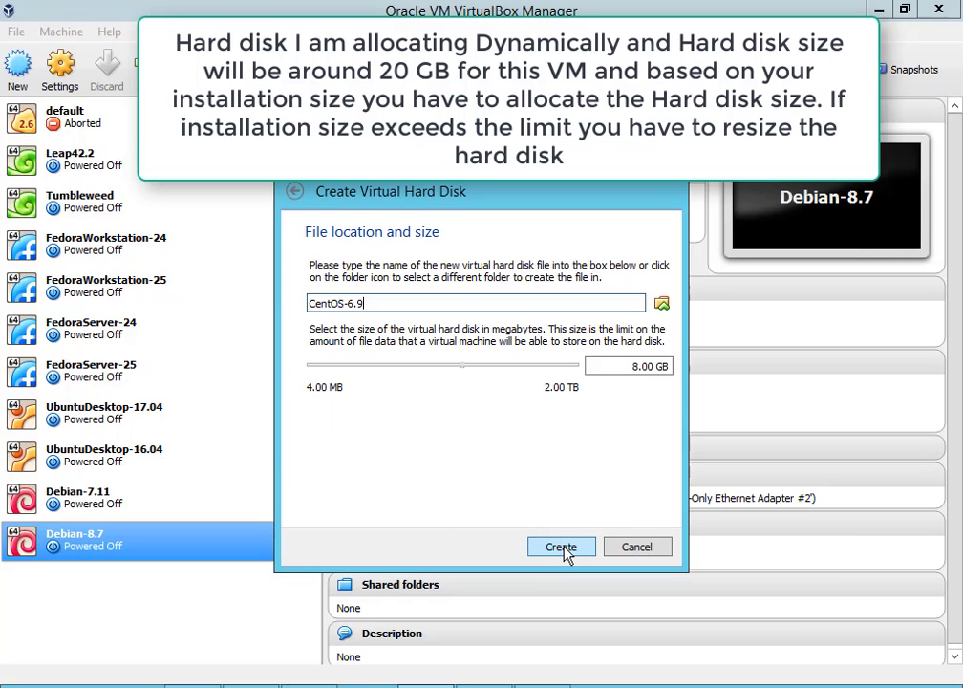
{"action": "left_click", "coordinate": [637, 370]}
{"action": "key", "text": "BackSpace"}
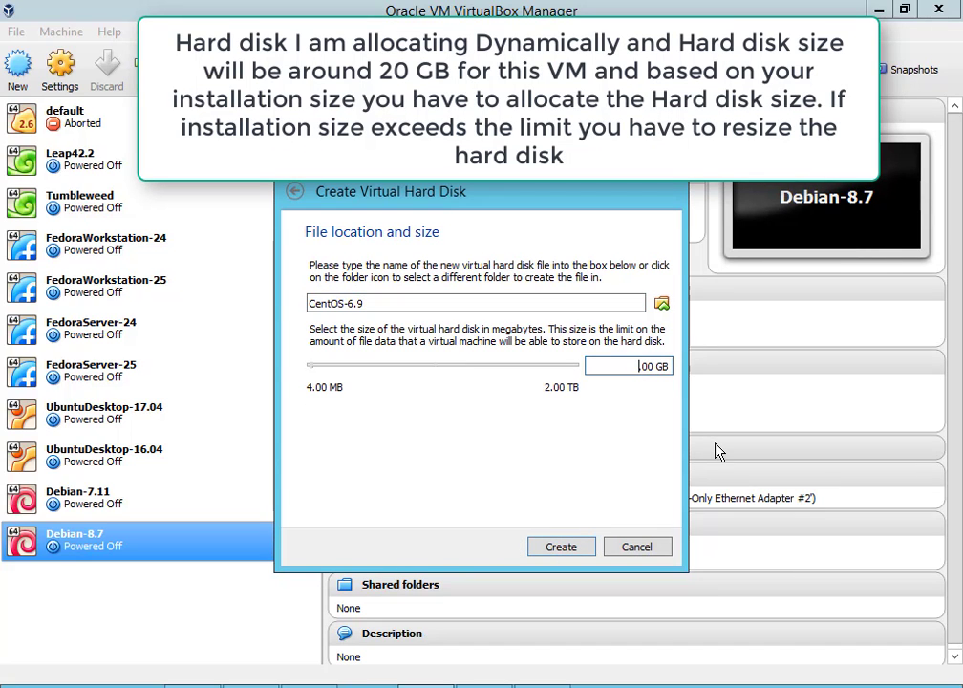
{"action": "type", "text": "20."}
Store the disk file in D:\VirtualBox-VM\CentOS-6.9 and create the VM
{"action": "left_click", "coordinate": [662, 305]}
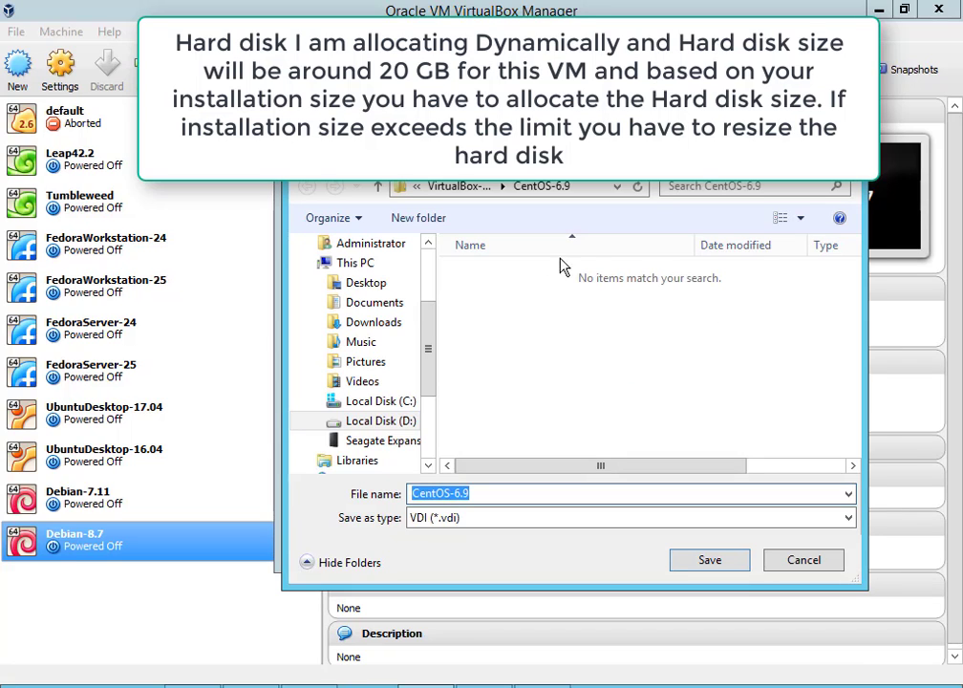
{"action": "left_click", "coordinate": [464, 186]}
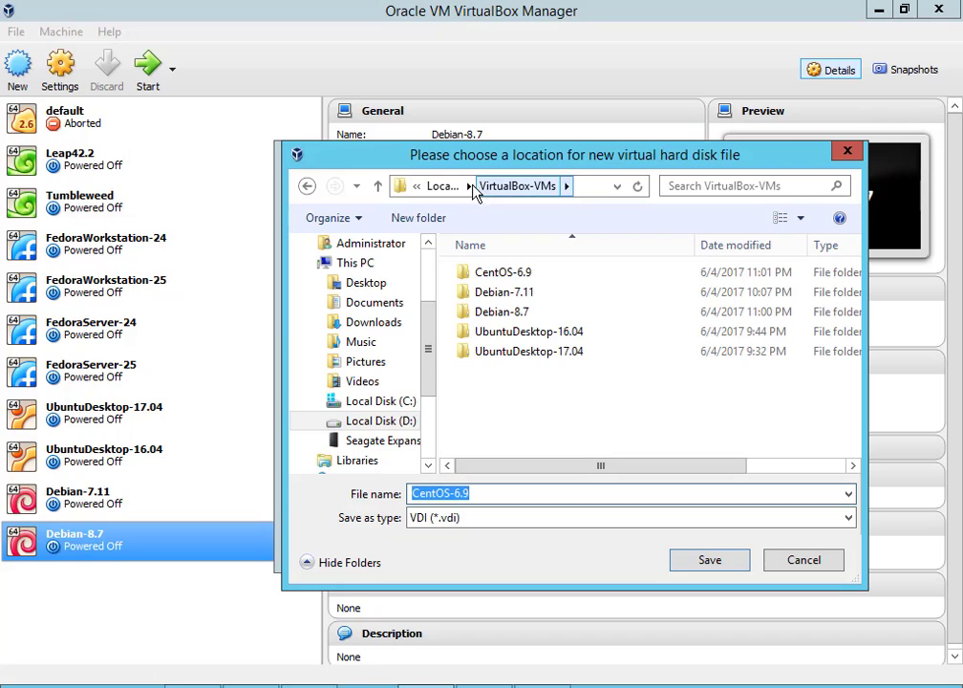
{"action": "left_click", "coordinate": [443, 186]}
{"action": "left_click", "coordinate": [482, 366]}
{"action": "scroll", "coordinate": [535, 392], "scroll_direction": "down", "scroll_amount": 5}
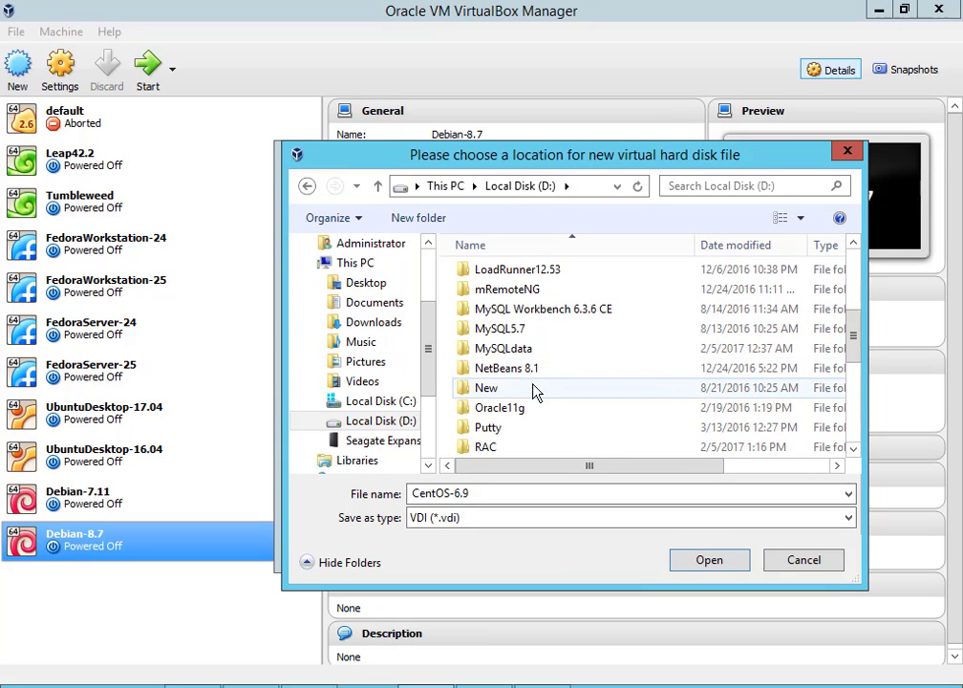
{"action": "scroll", "coordinate": [535, 392], "scroll_direction": "down", "scroll_amount": 3}
{"action": "left_click", "coordinate": [537, 329]}
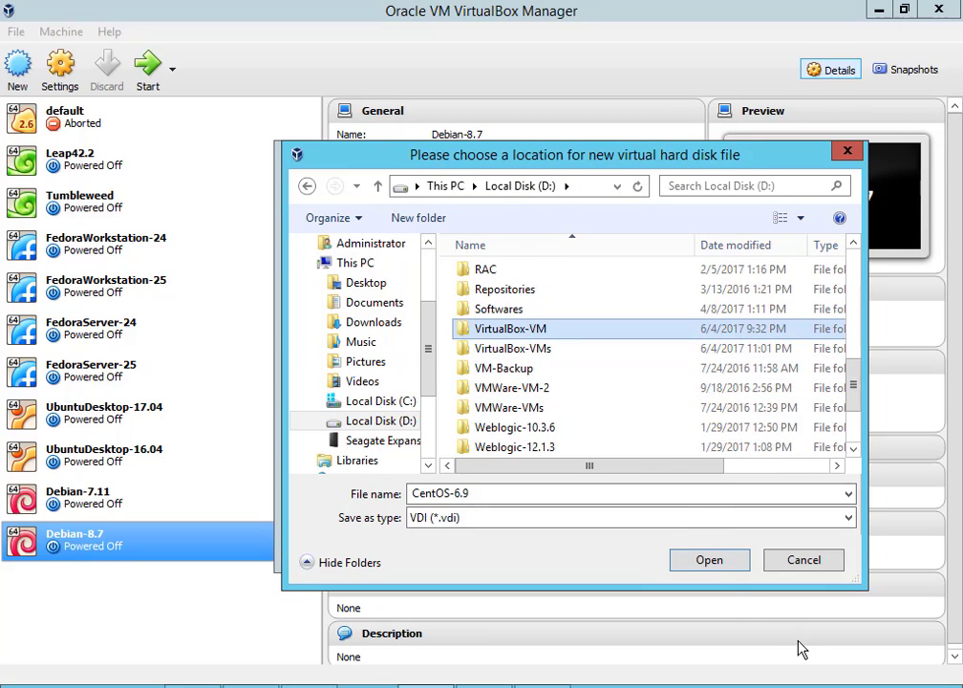
{"action": "double_click", "coordinate": [540, 332]}
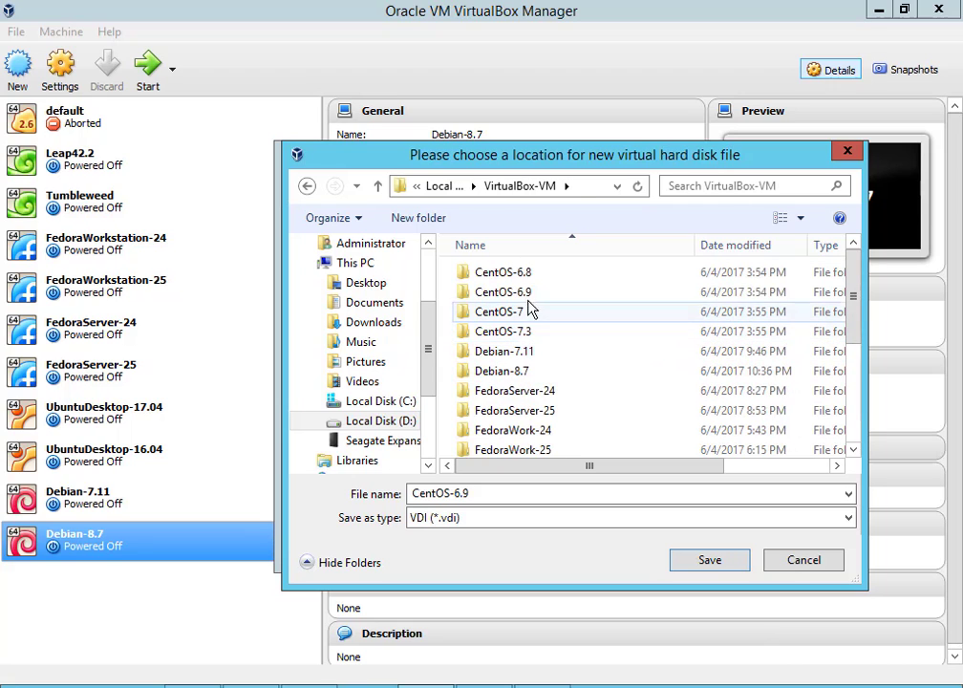
{"action": "left_click", "coordinate": [709, 562]}
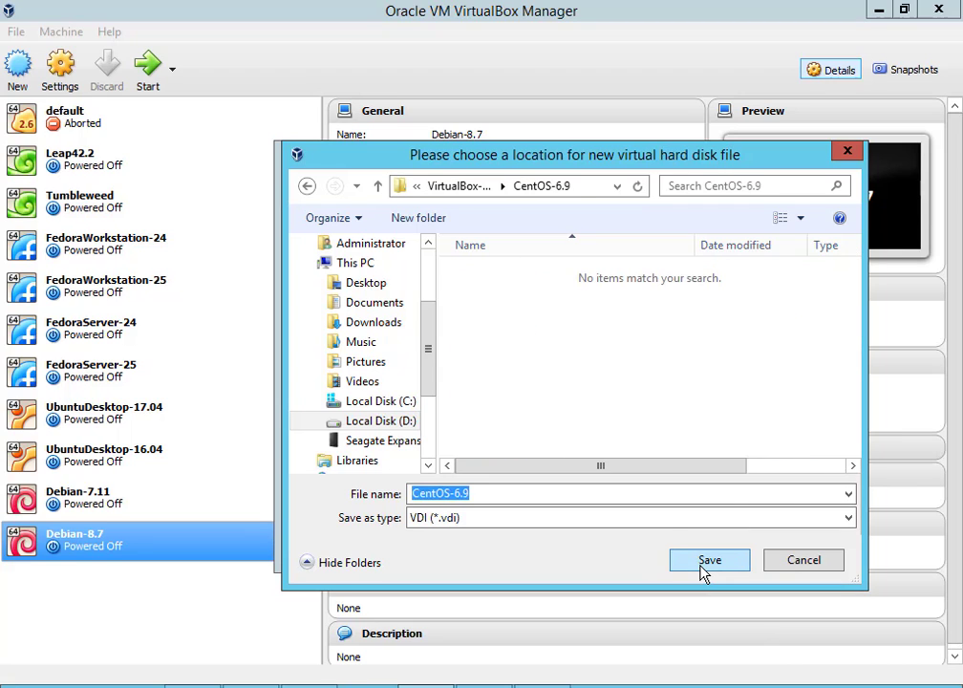
{"action": "left_click", "coordinate": [709, 562]}
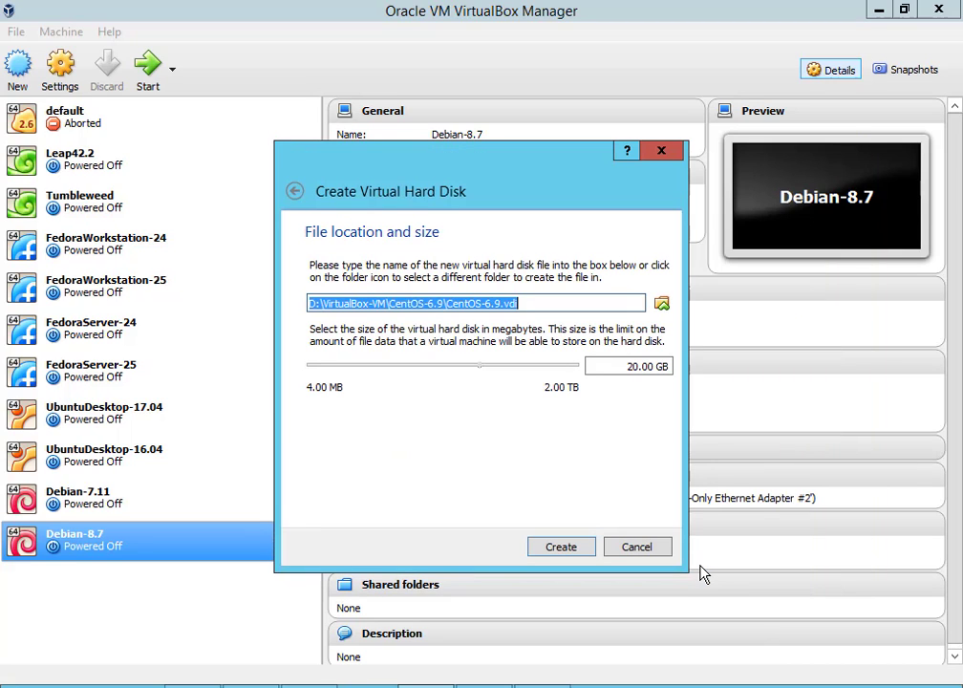
{"action": "left_click", "coordinate": [562, 548]}
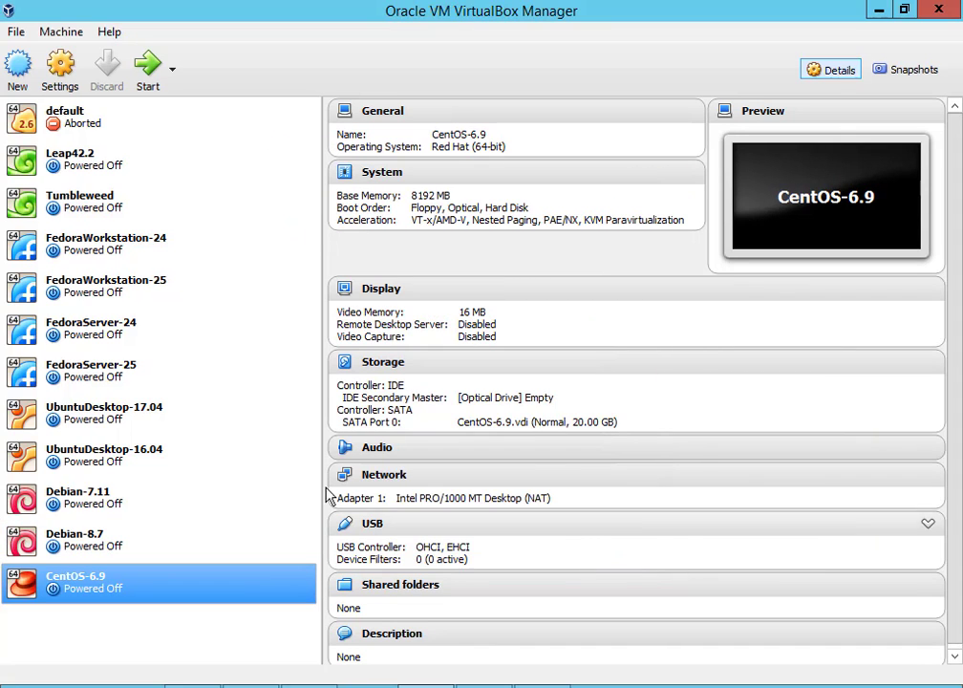
In CentOS-6.9's settings, set the processor count to 4, then go to the Storage page
{"action": "right_click", "coordinate": [112, 592]}
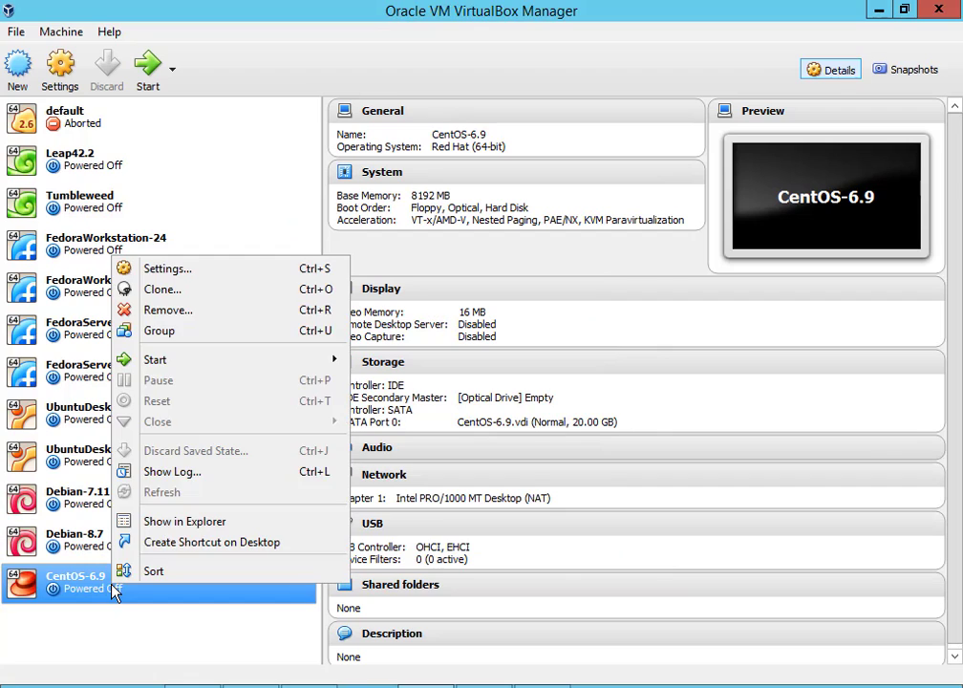
{"action": "left_click", "coordinate": [177, 272]}
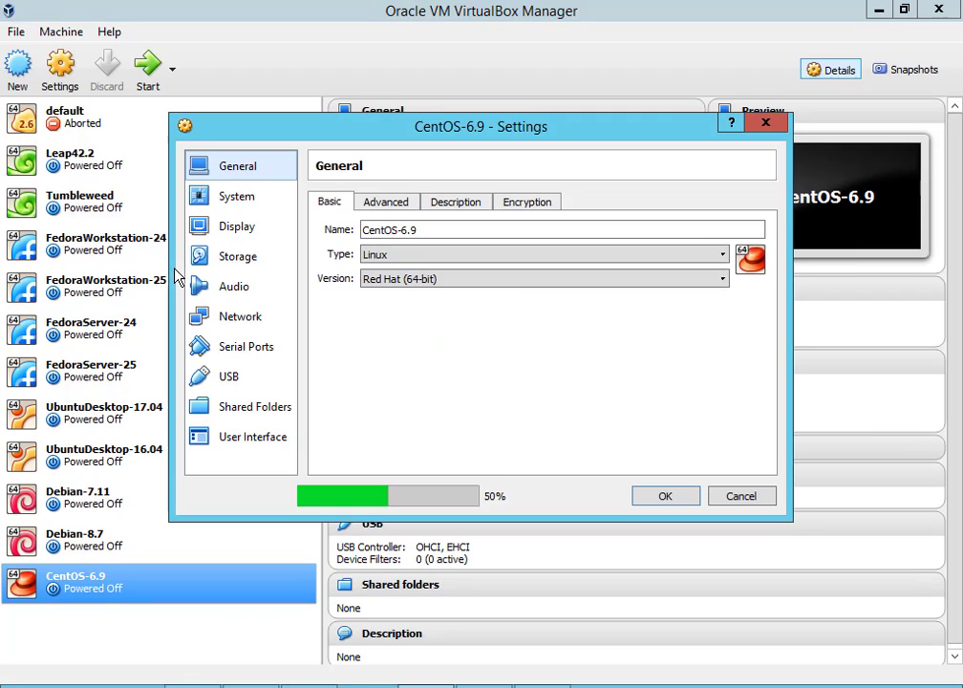
{"action": "left_click", "coordinate": [239, 204]}
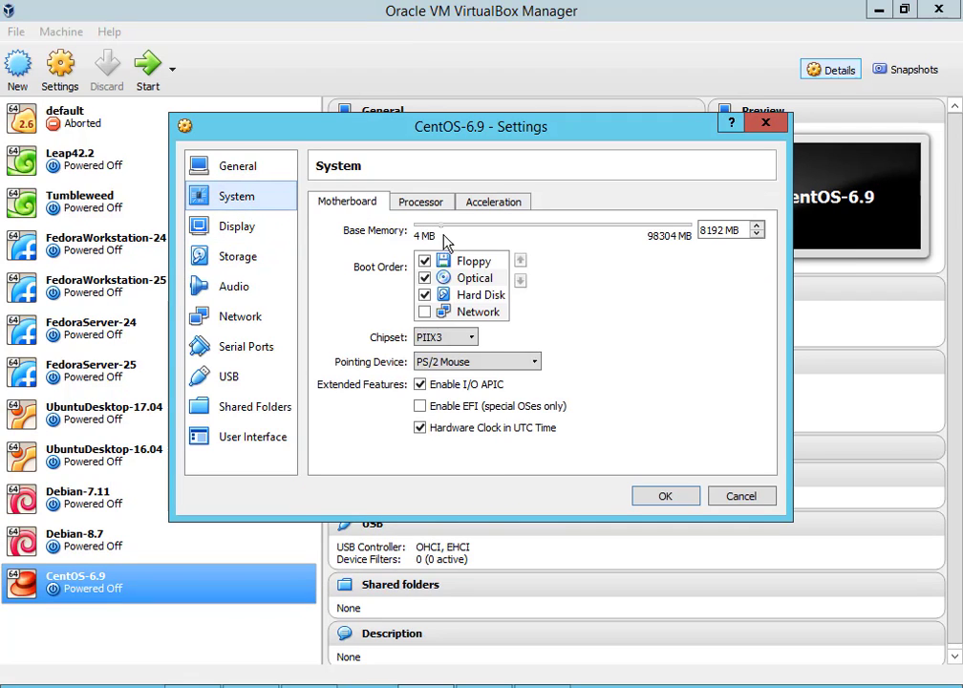
{"action": "left_click", "coordinate": [420, 203]}
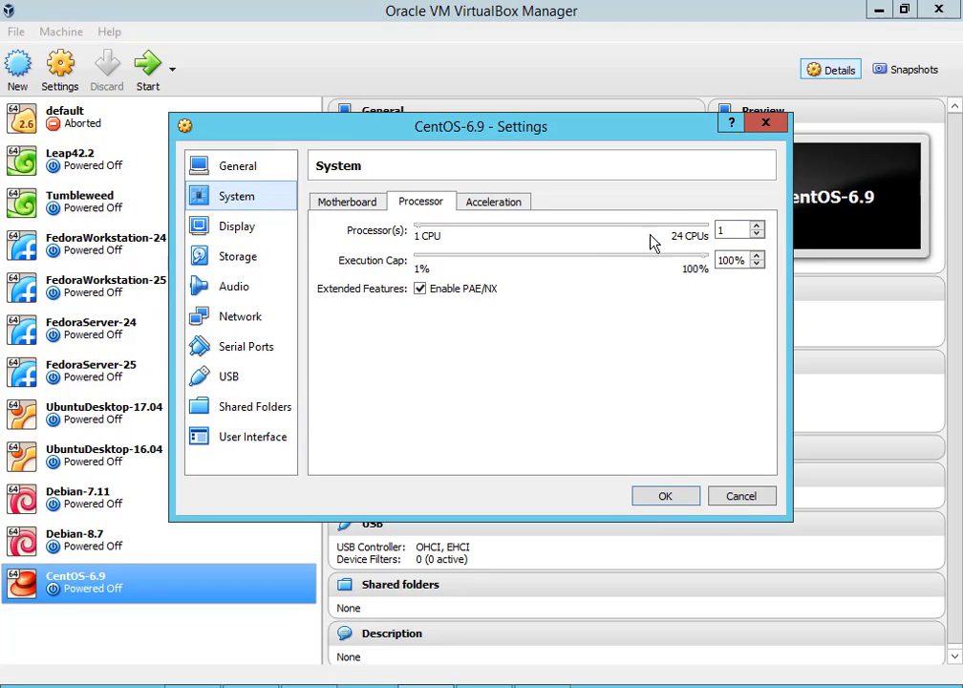
{"action": "double_click", "coordinate": [736, 229]}
{"action": "type", "text": "4"}
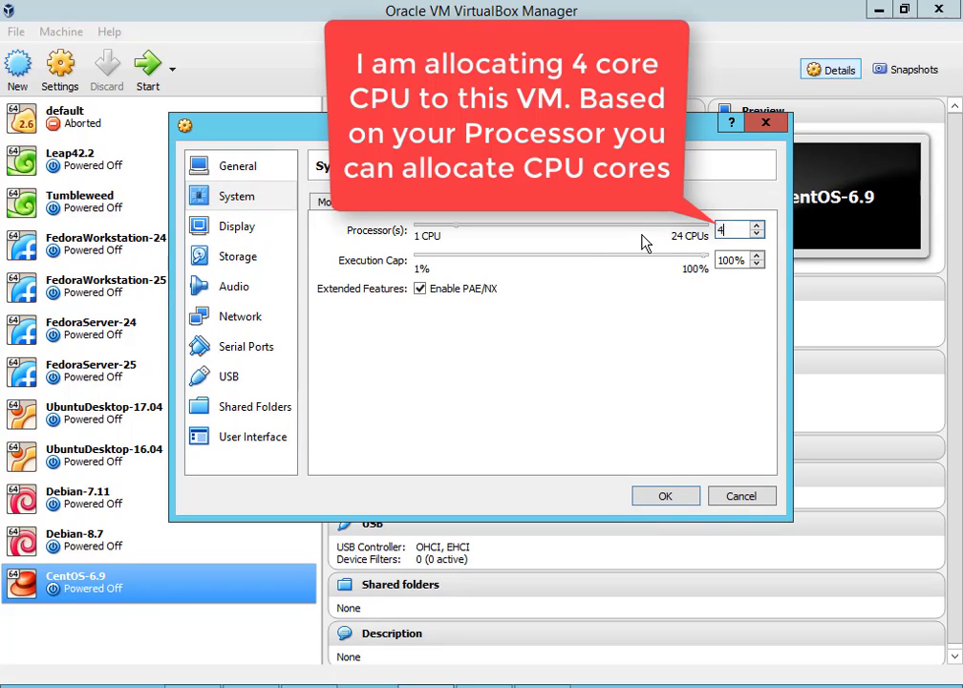
{"action": "left_click", "coordinate": [239, 227]}
{"action": "left_click", "coordinate": [244, 257]}
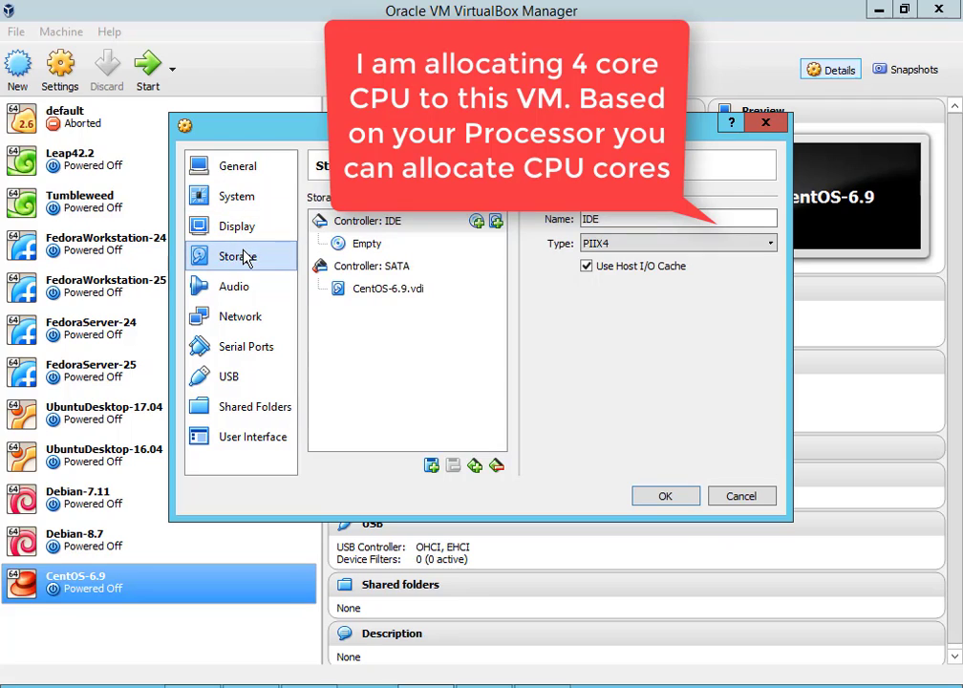
Load CentOS-6.9-x86_64-bin-DVD1 from the CentOS\6.9 folder into the empty IDE optical drive
{"action": "left_click", "coordinate": [369, 245]}
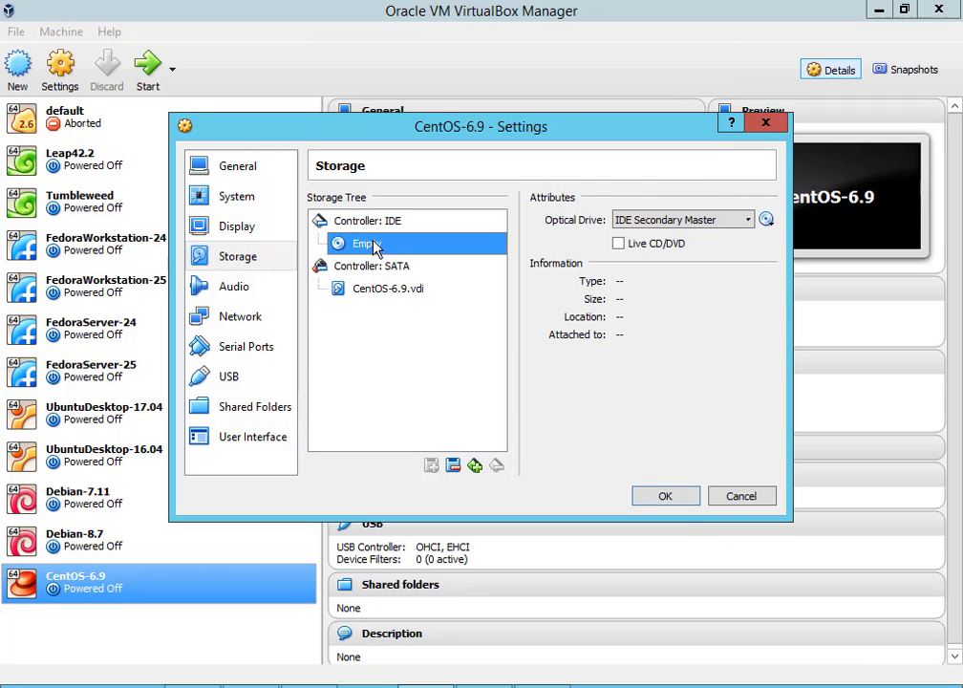
{"action": "left_click", "coordinate": [768, 221]}
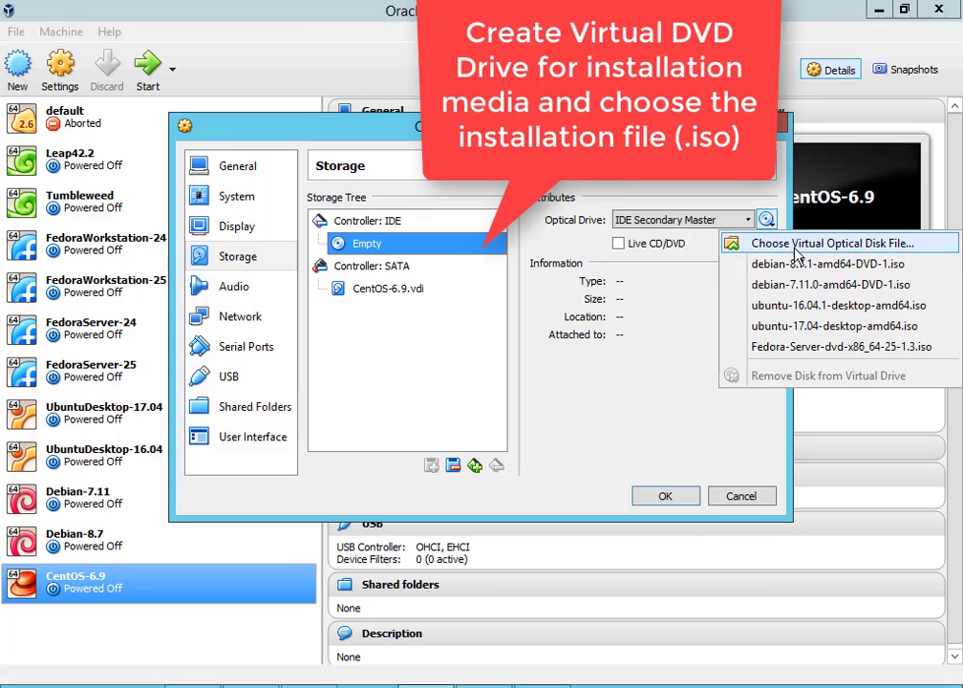
{"action": "left_click", "coordinate": [791, 241]}
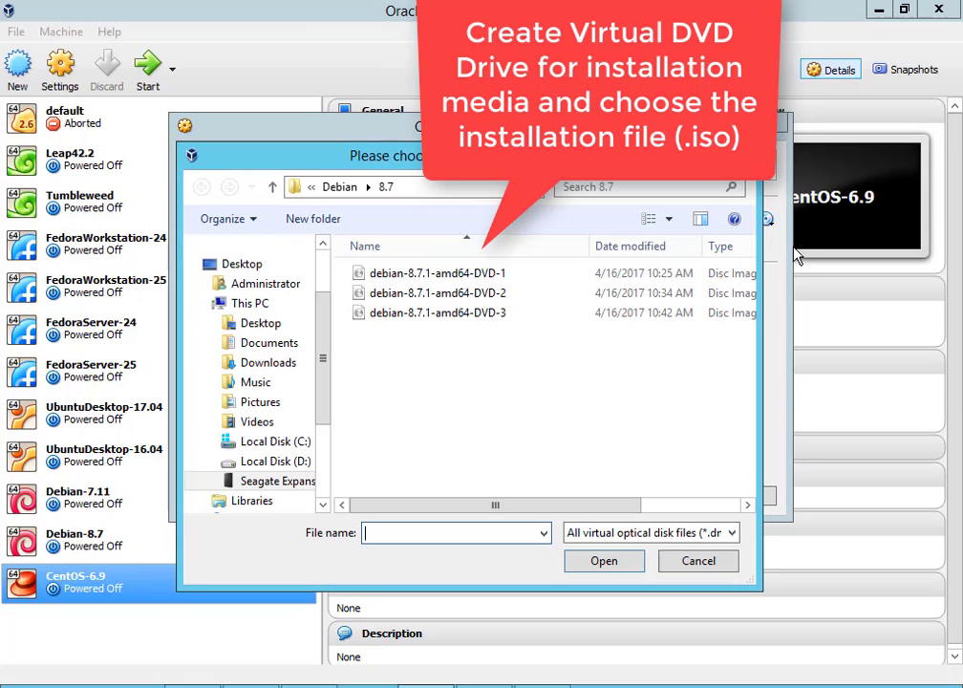
{"action": "left_click", "coordinate": [340, 188]}
{"action": "left_click", "coordinate": [342, 189]}
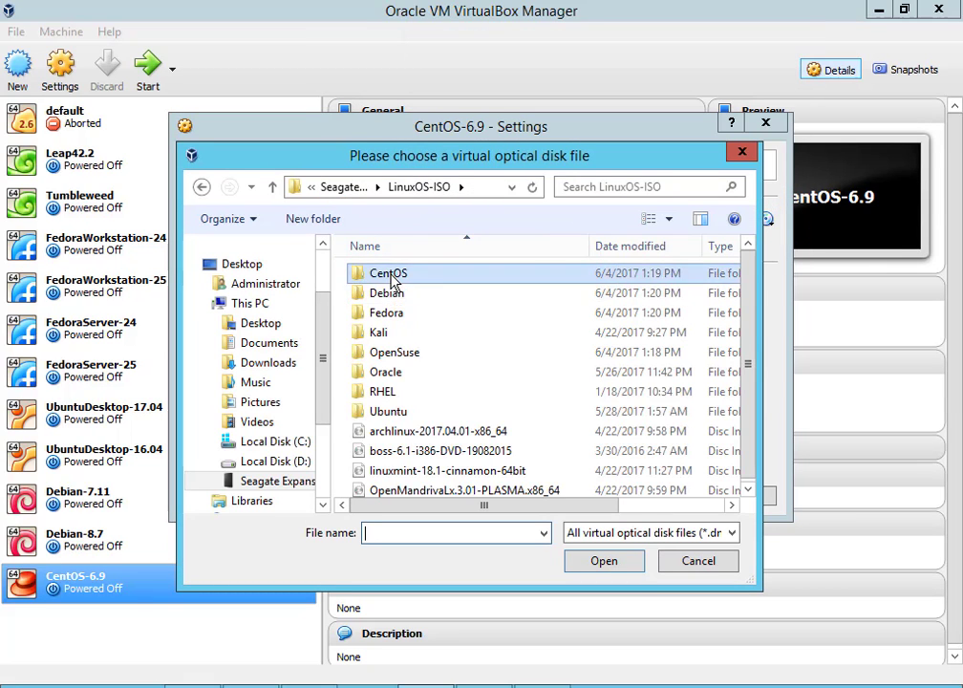
{"action": "double_click", "coordinate": [405, 274]}
{"action": "double_click", "coordinate": [387, 314]}
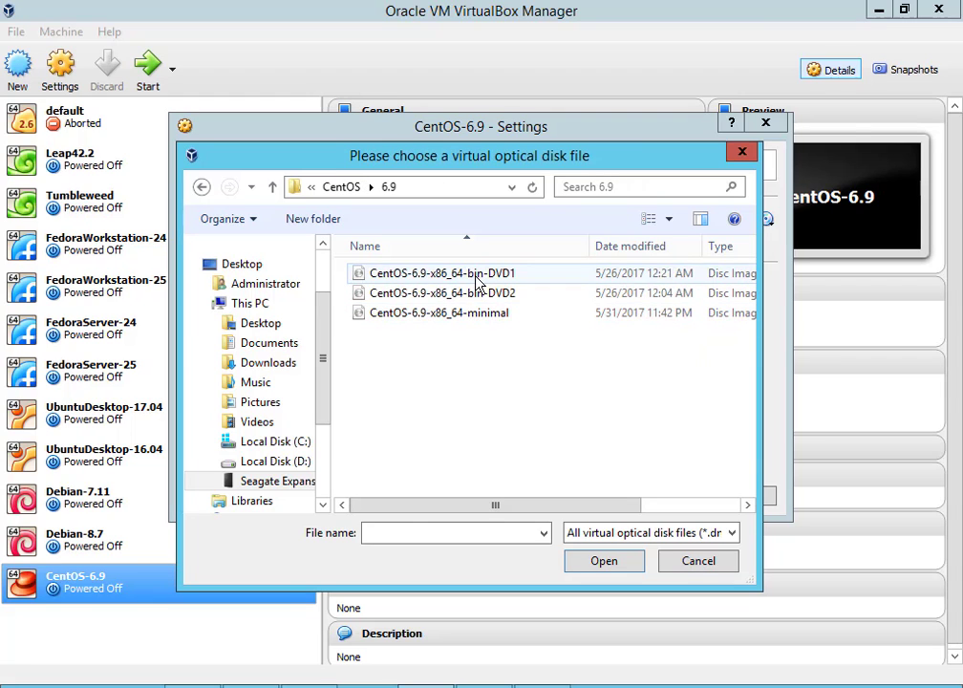
{"action": "left_click", "coordinate": [478, 279]}
{"action": "left_click", "coordinate": [608, 564]}
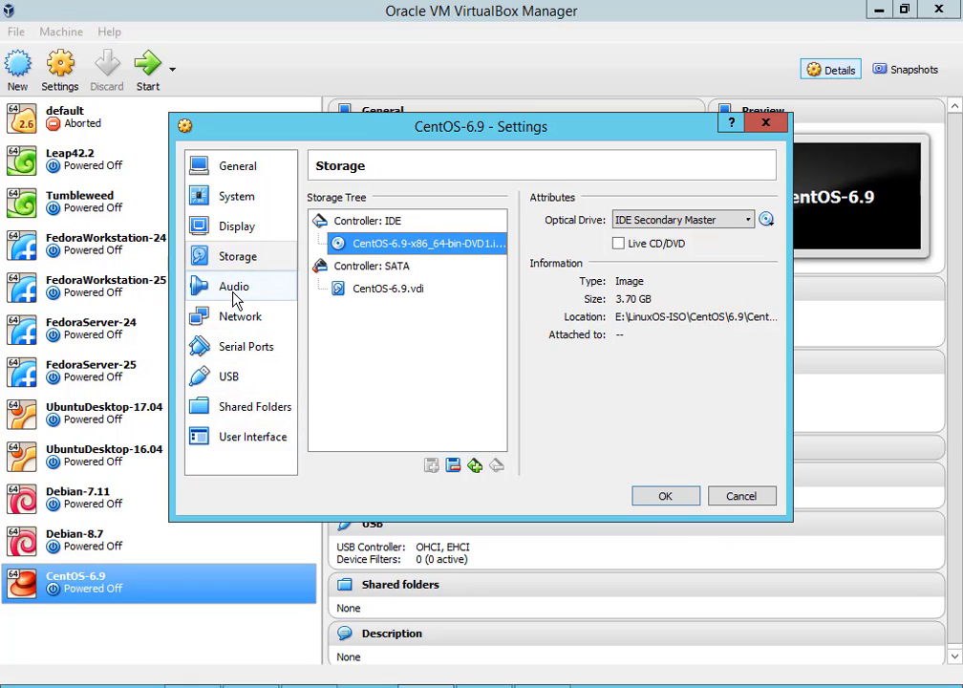
Attach Adapter 1 to the Host-only Adapter with promiscuous mode Allow All, and save the settings
{"action": "left_click", "coordinate": [234, 293]}
{"action": "left_click", "coordinate": [251, 317]}
{"action": "left_click", "coordinate": [251, 348]}
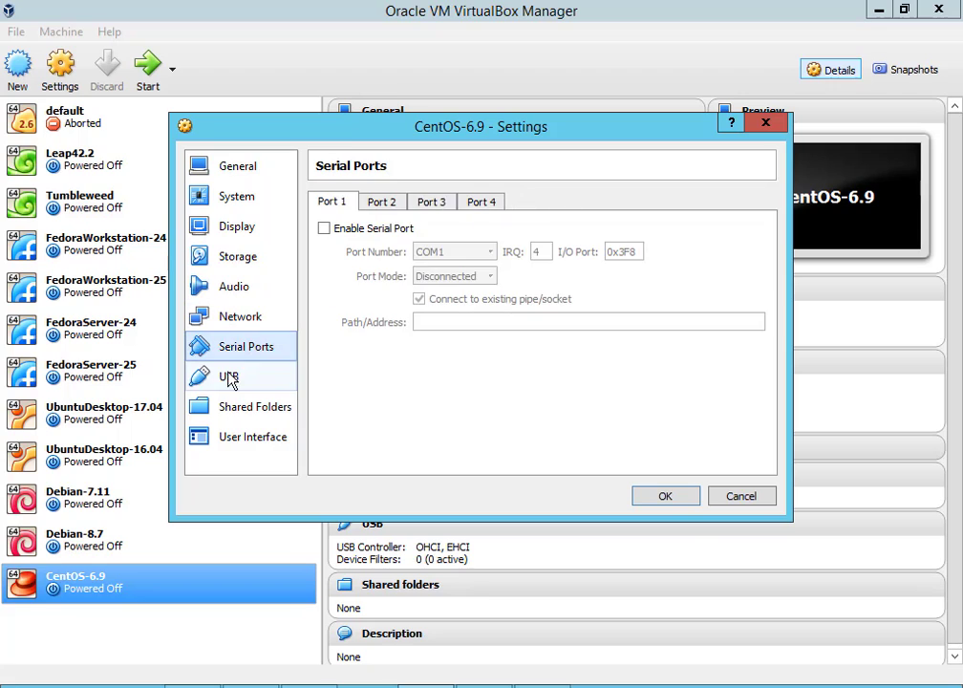
{"action": "left_click", "coordinate": [232, 379]}
{"action": "left_click", "coordinate": [244, 321]}
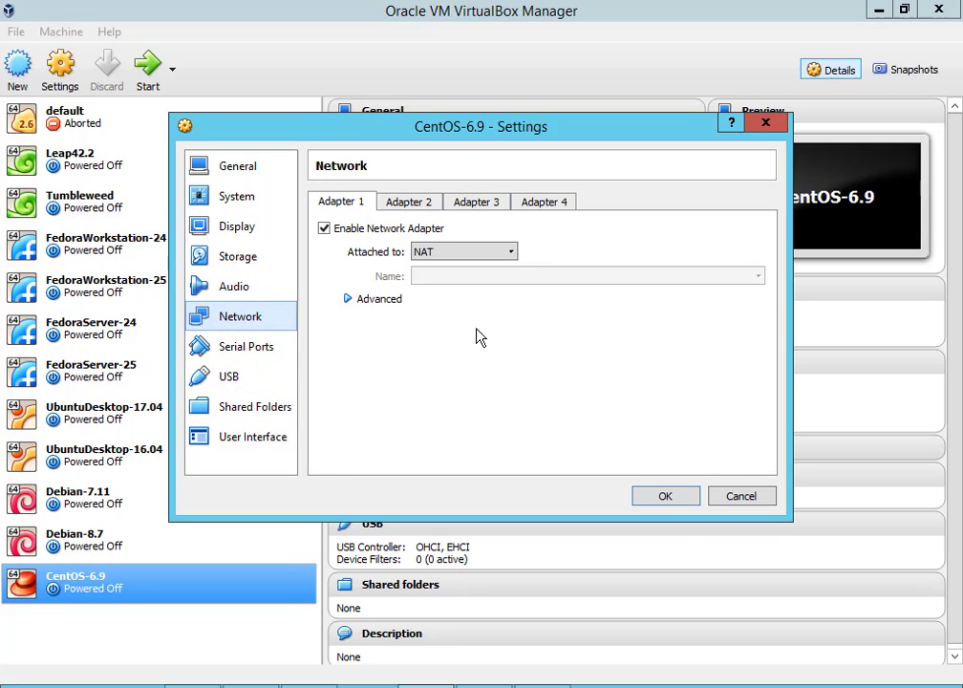
{"action": "left_click", "coordinate": [512, 253]}
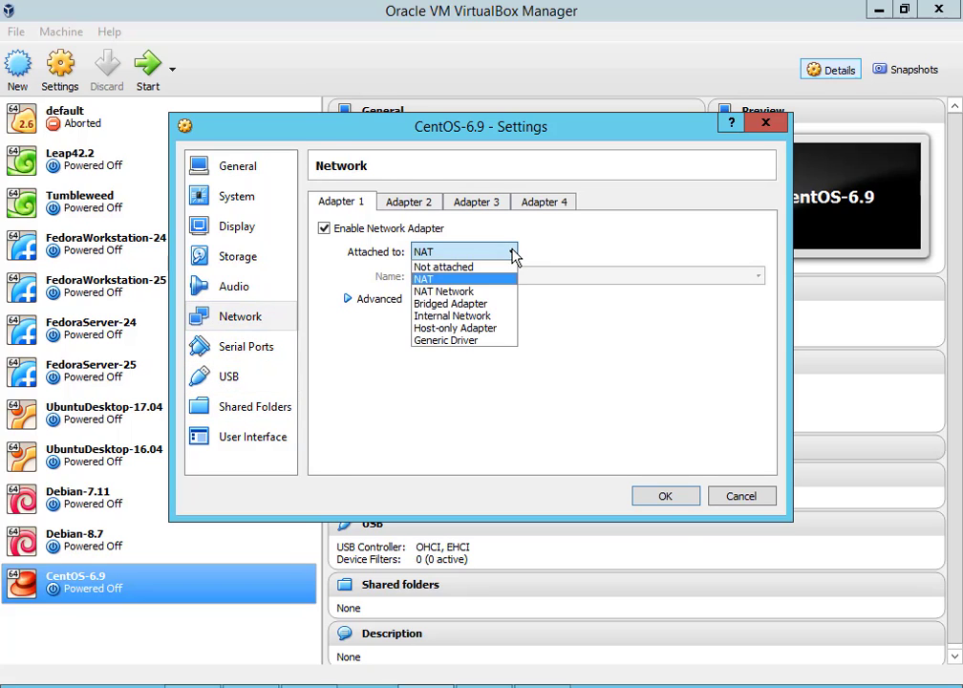
{"action": "left_click", "coordinate": [478, 328]}
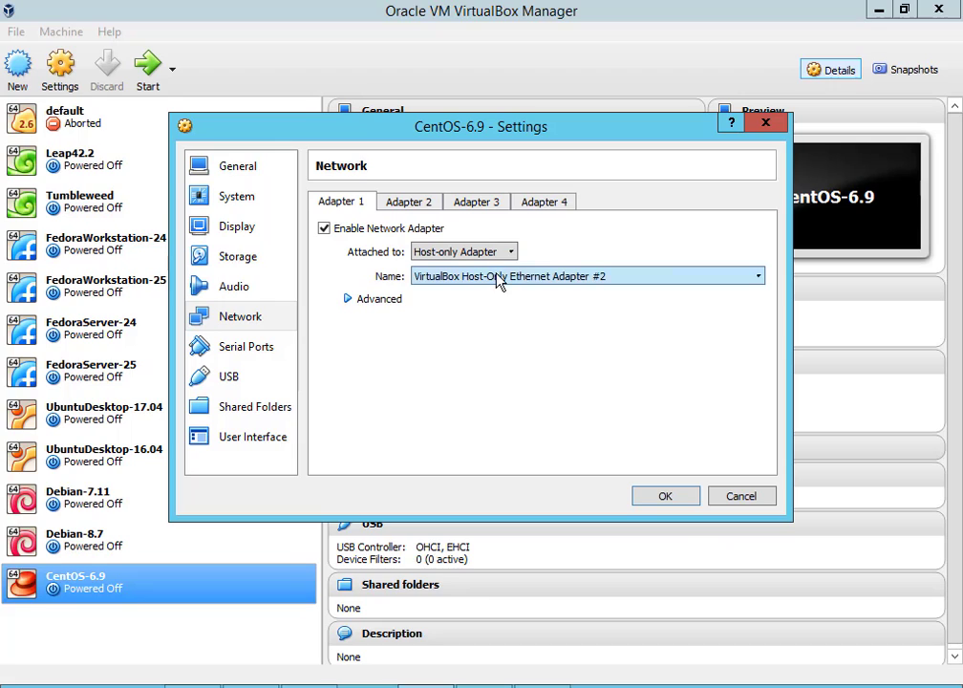
{"action": "left_click", "coordinate": [346, 299]}
{"action": "left_click", "coordinate": [462, 350]}
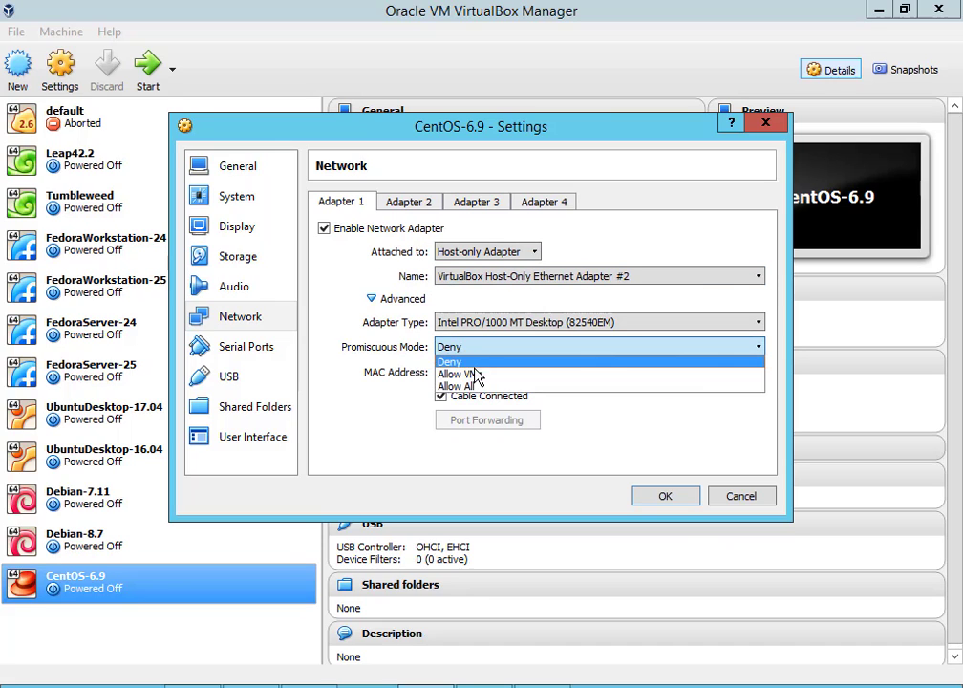
{"action": "left_click", "coordinate": [482, 387]}
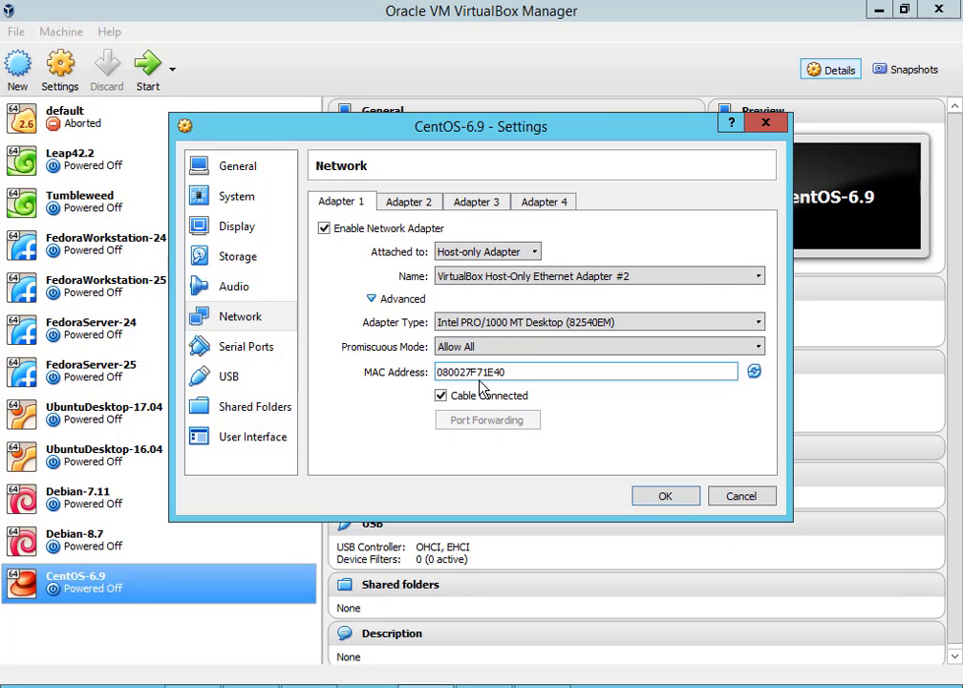
{"action": "left_click", "coordinate": [666, 498]}
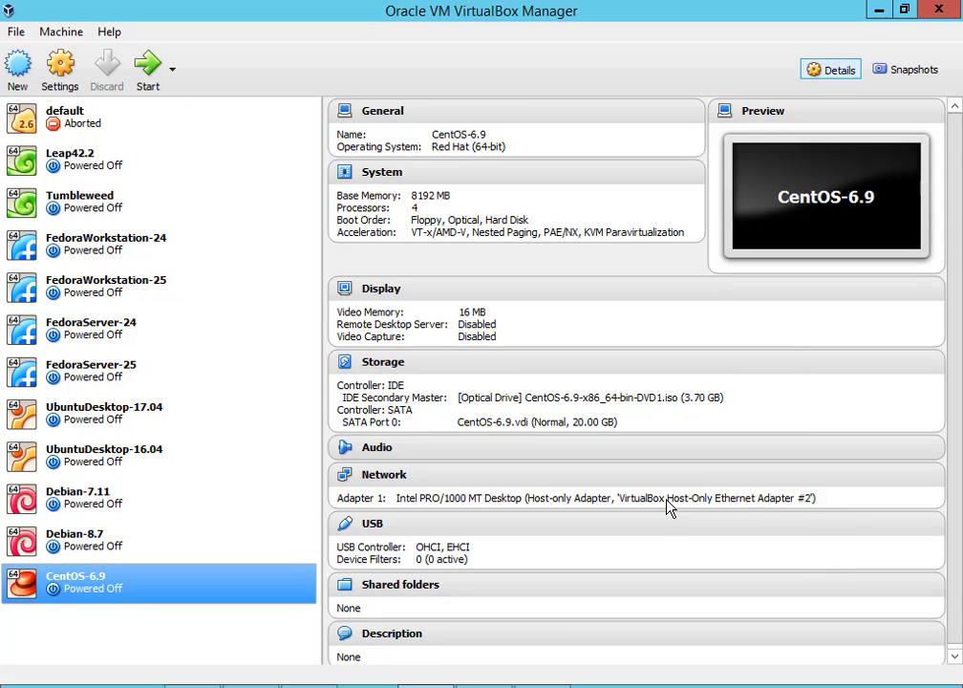
Start the CentOS-6.9 VM normally and maximize its window
{"action": "right_click", "coordinate": [103, 589]}
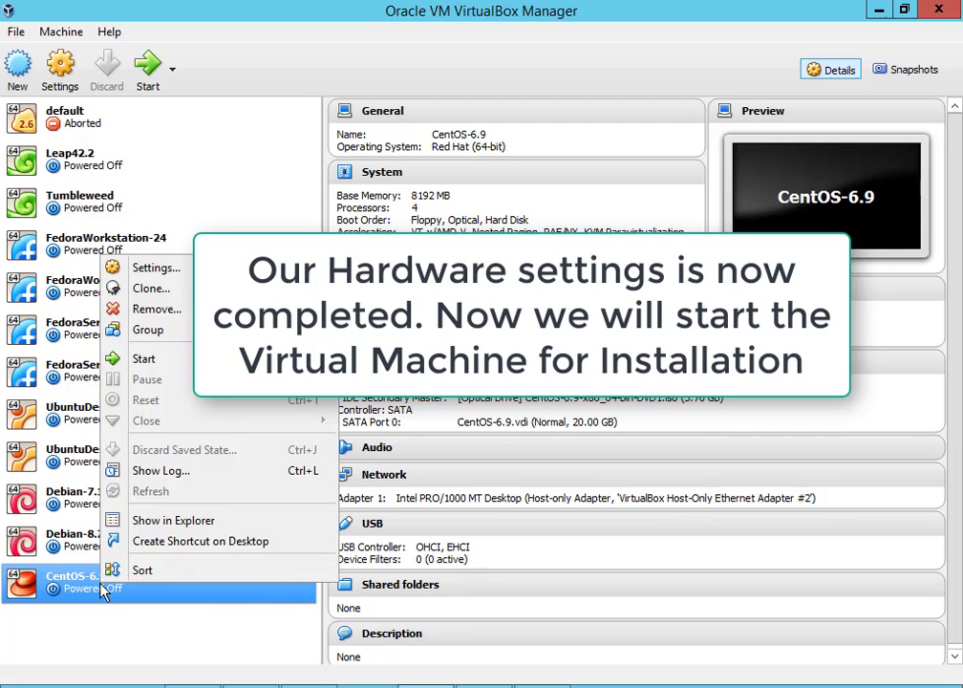
{"action": "mouse_move", "coordinate": [196, 361]}
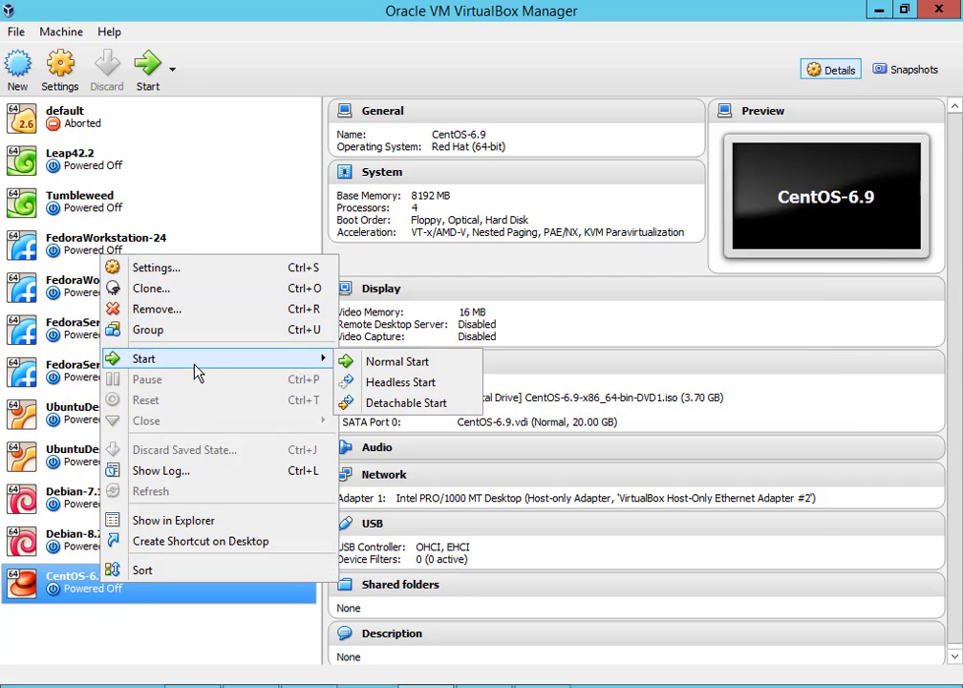
{"action": "left_click", "coordinate": [353, 365]}
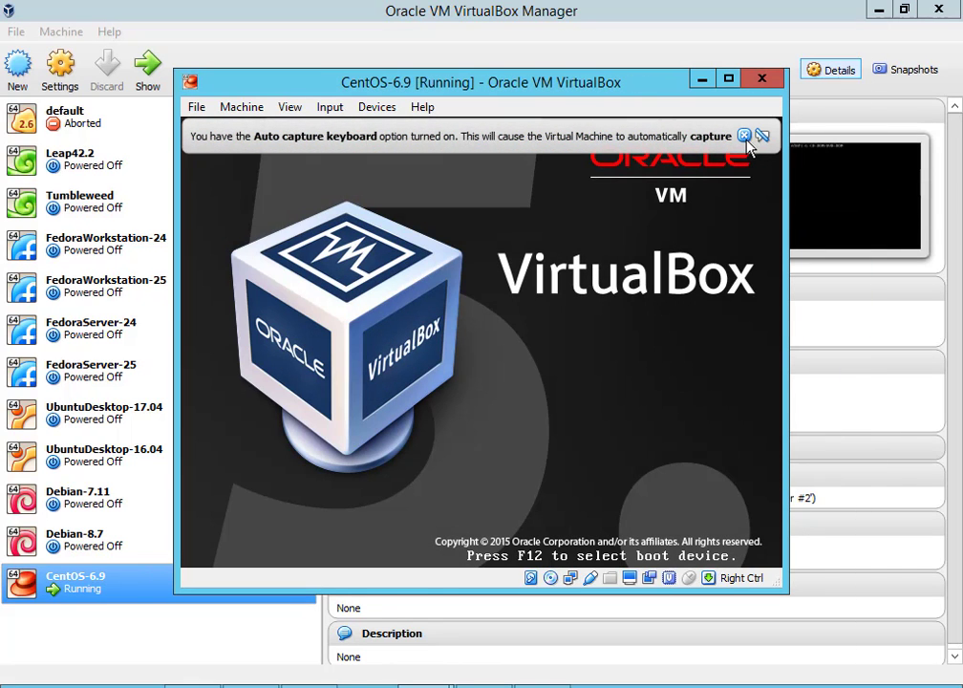
{"action": "left_click", "coordinate": [757, 137]}
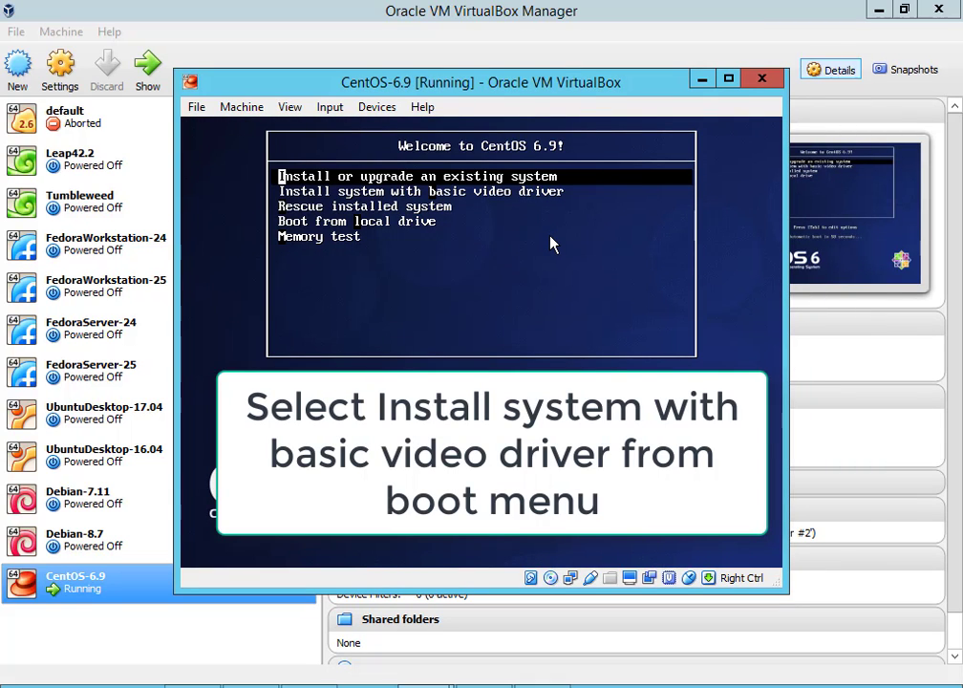
{"action": "double_click", "coordinate": [561, 82]}
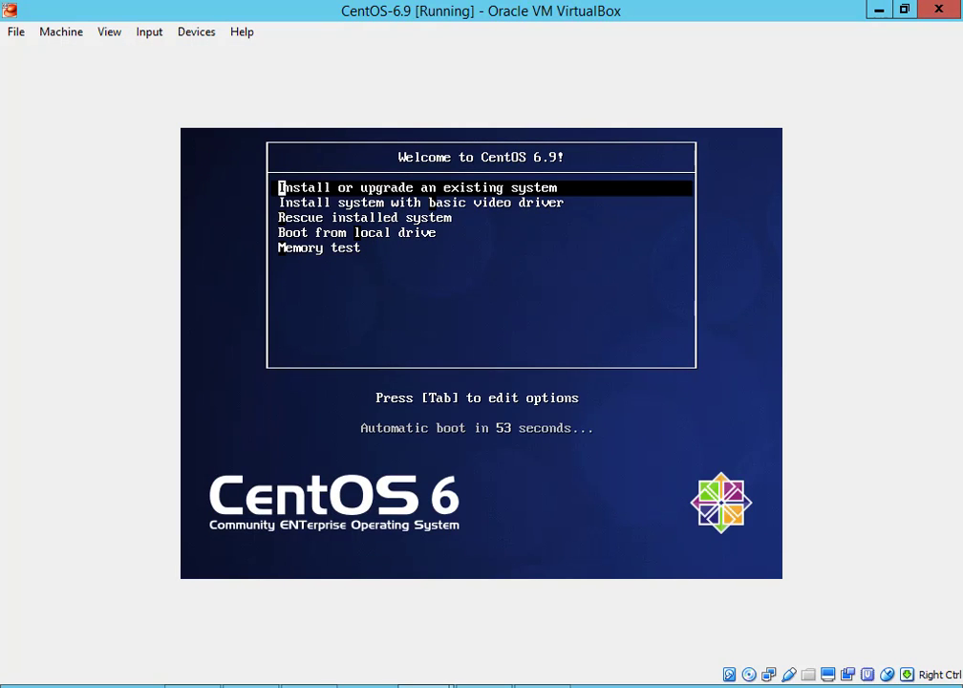
Boot the 'Install system with basic video driver' option from the DVD menu
{"action": "key", "text": "Down"}
{"action": "key", "text": "Return"}
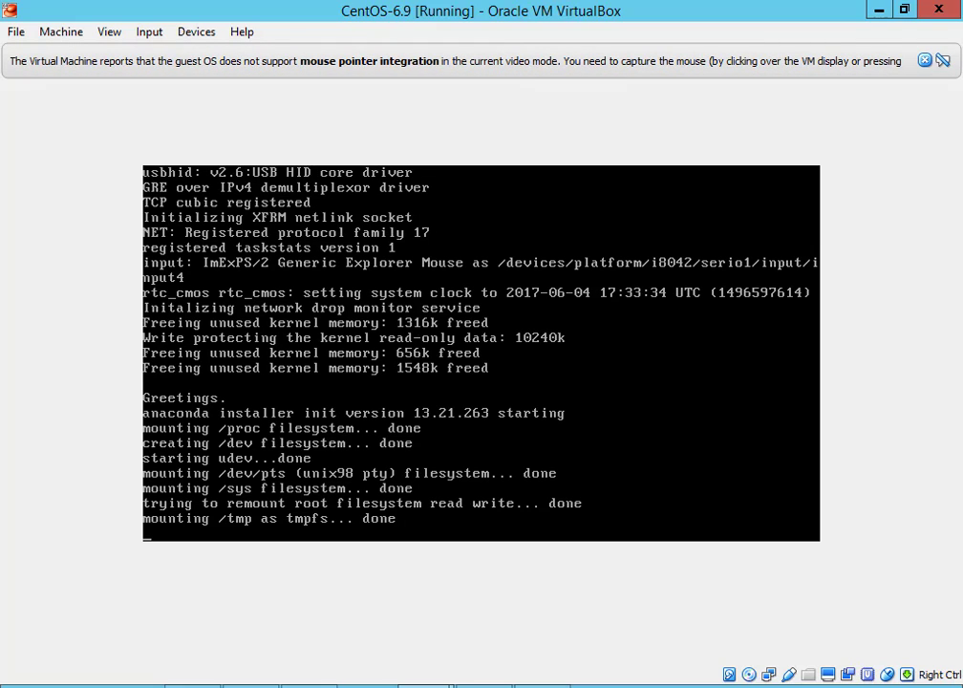
{"action": "left_click", "coordinate": [925, 61]}
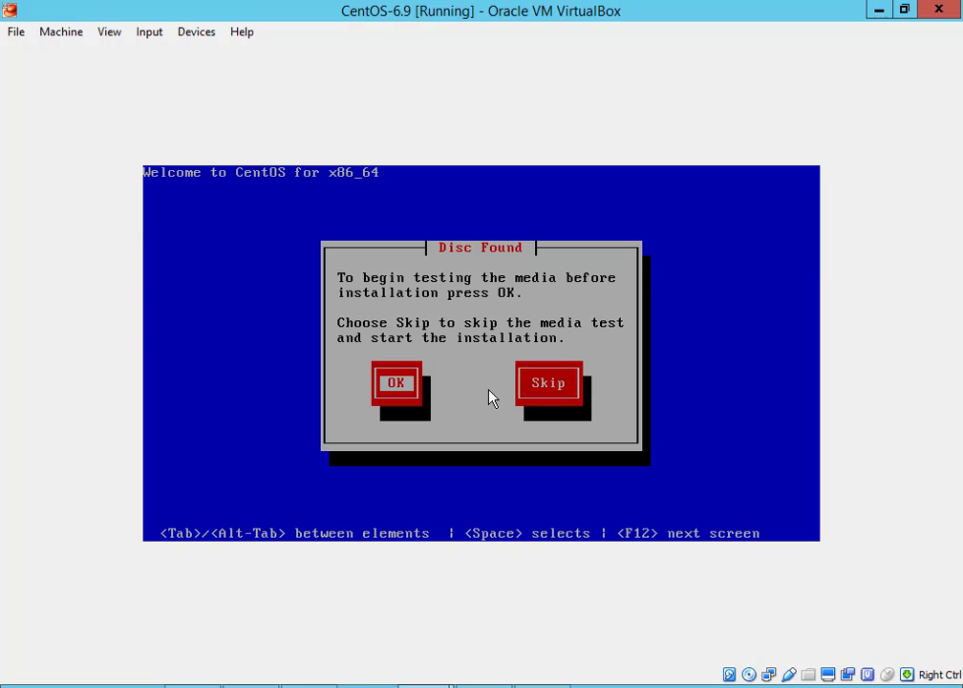
Skip the installation media test and scroll to the welcome screen's Back and Next buttons
{"action": "key", "text": "Tab"}
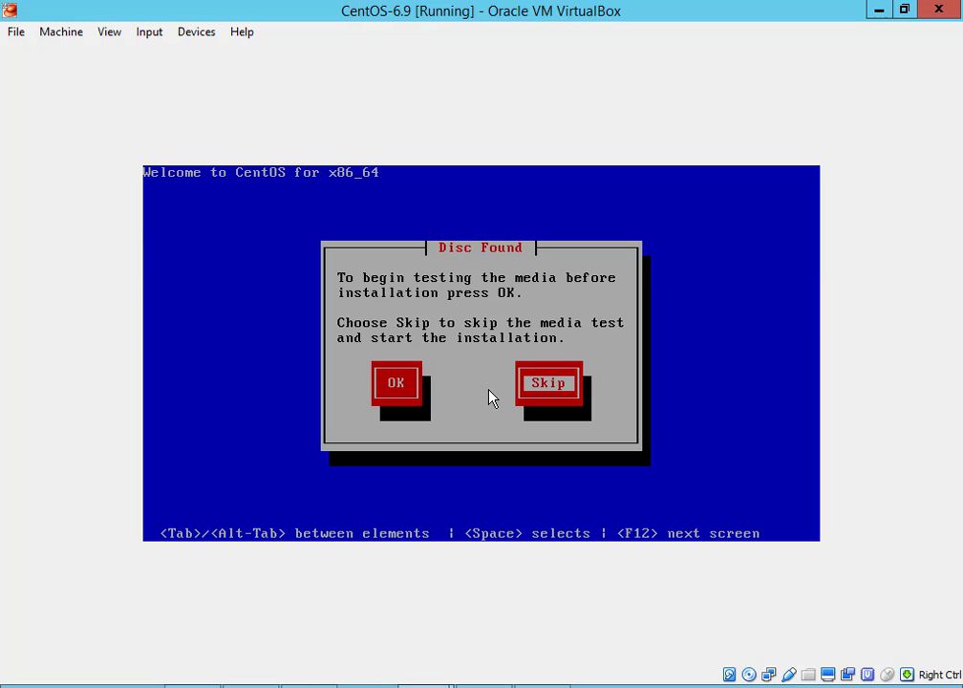
{"action": "key", "text": "Return"}
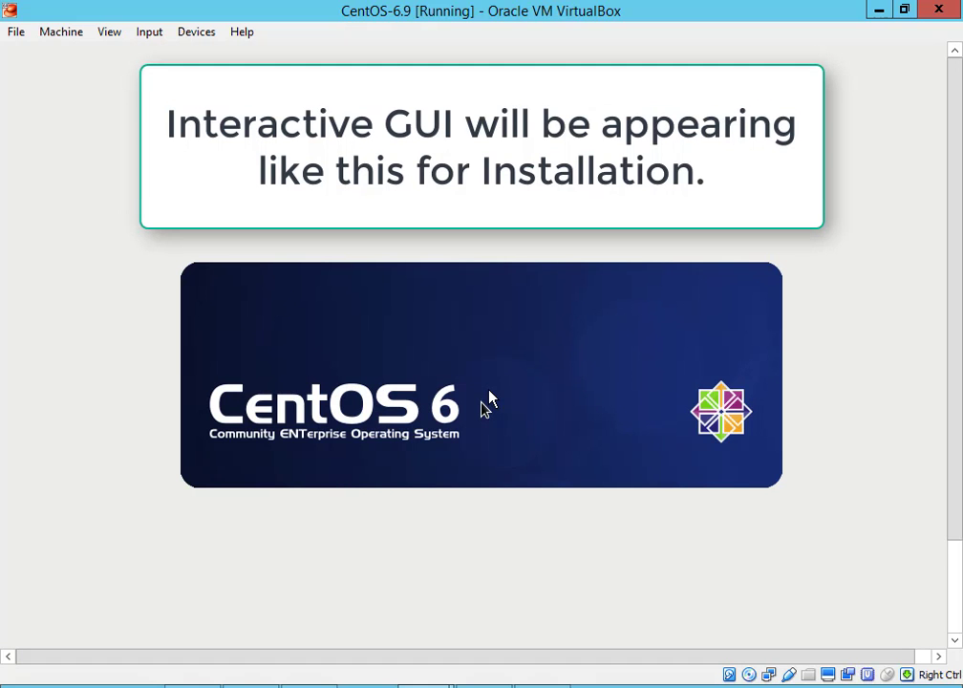
{"action": "scroll", "coordinate": [958, 607], "scroll_direction": "down", "scroll_amount": 3}
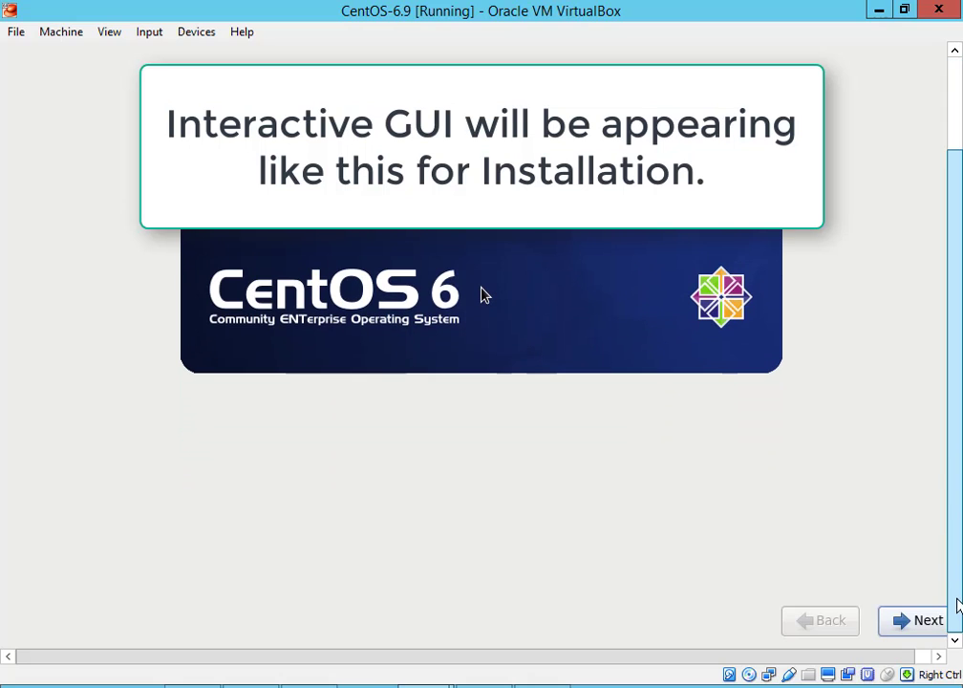
{"action": "left_click_drag", "start_coordinate": [759, 659], "coordinate": [879, 676]}
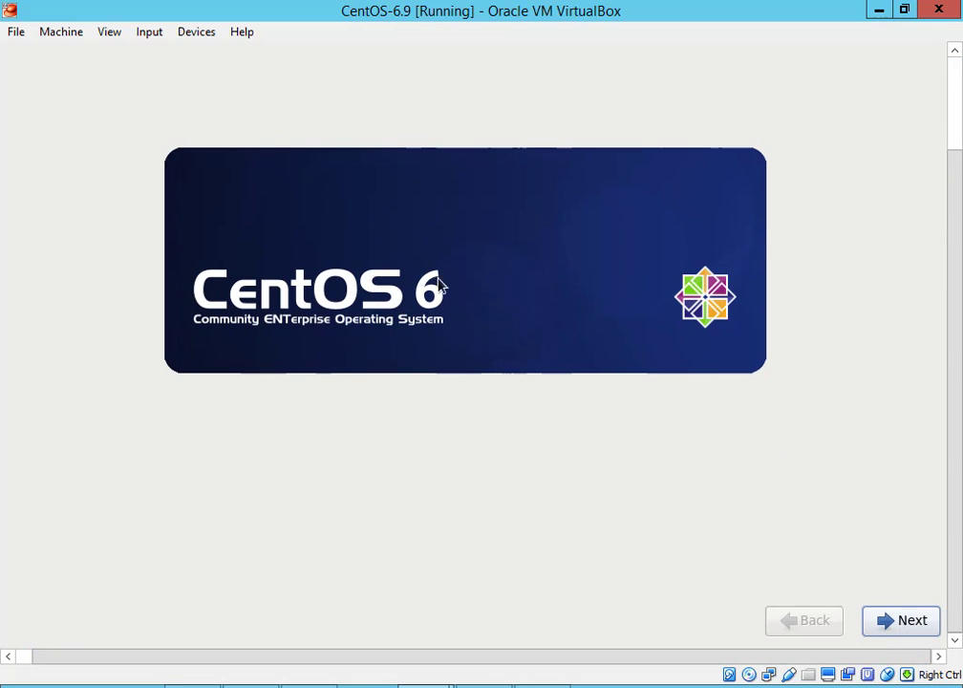
Choose English (English) as the installer language and accept the U.S. English keyboard
{"action": "left_click", "coordinate": [891, 626]}
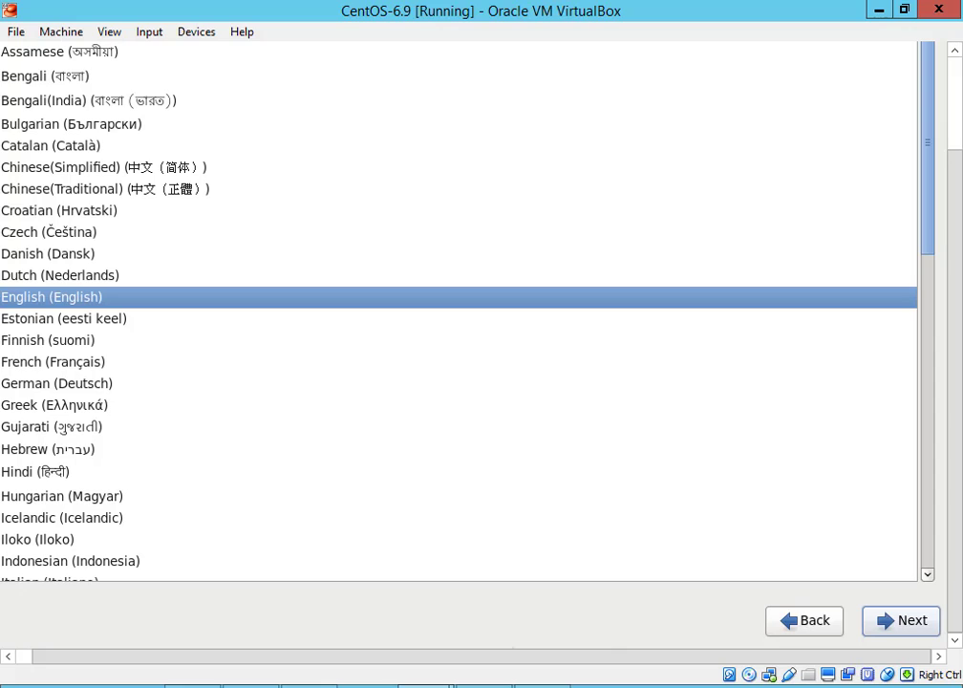
{"action": "left_click_drag", "start_coordinate": [599, 662], "coordinate": [338, 668]}
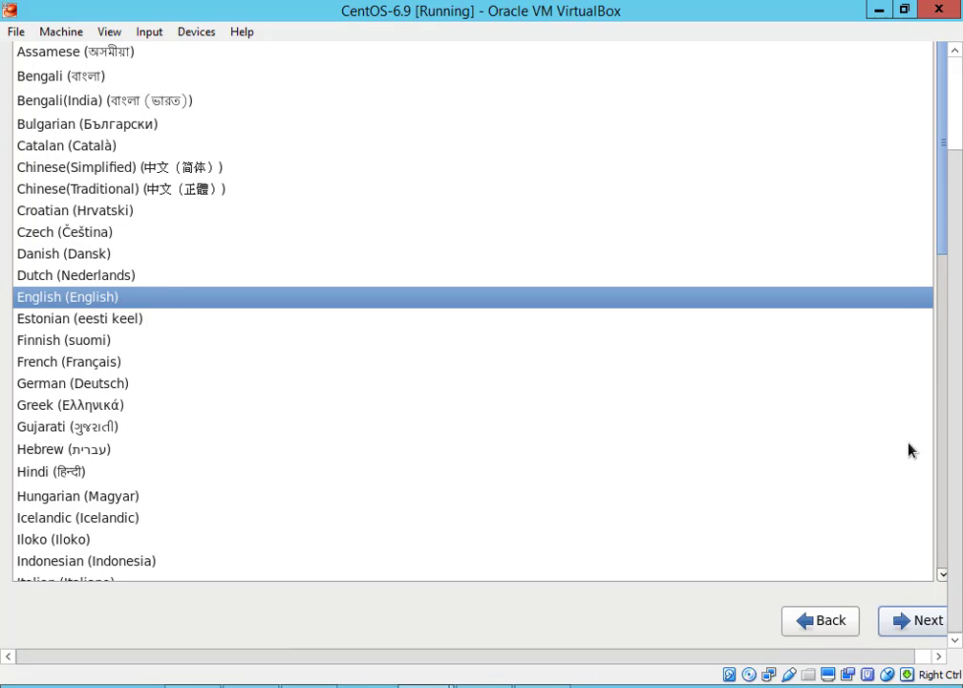
{"action": "left_click", "coordinate": [925, 521]}
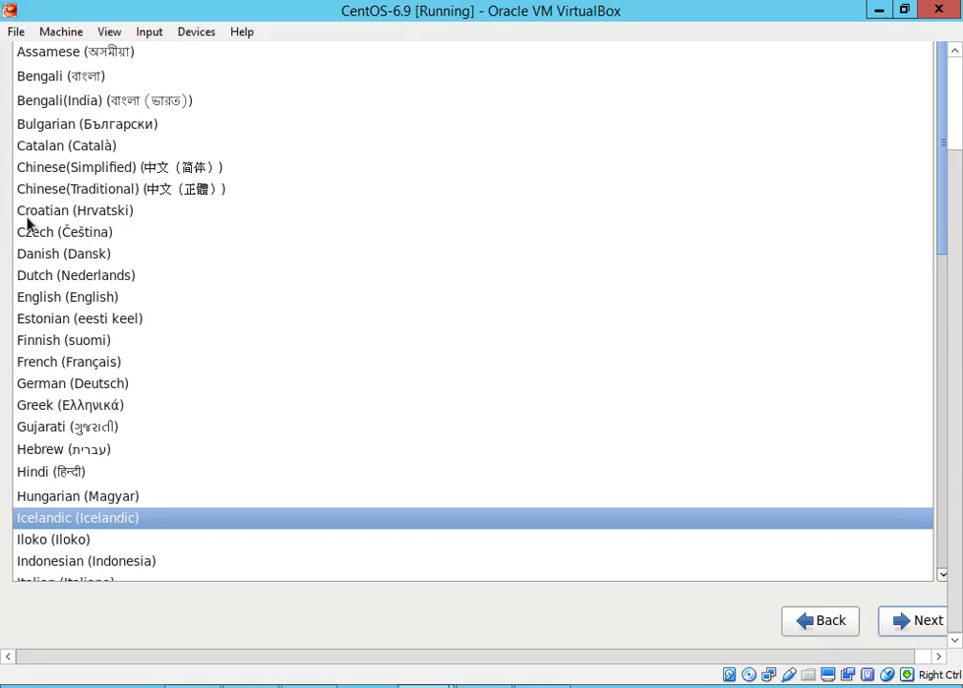
{"action": "scroll", "coordinate": [27, 222], "scroll_direction": "up", "scroll_amount": 1}
{"action": "left_click", "coordinate": [69, 315]}
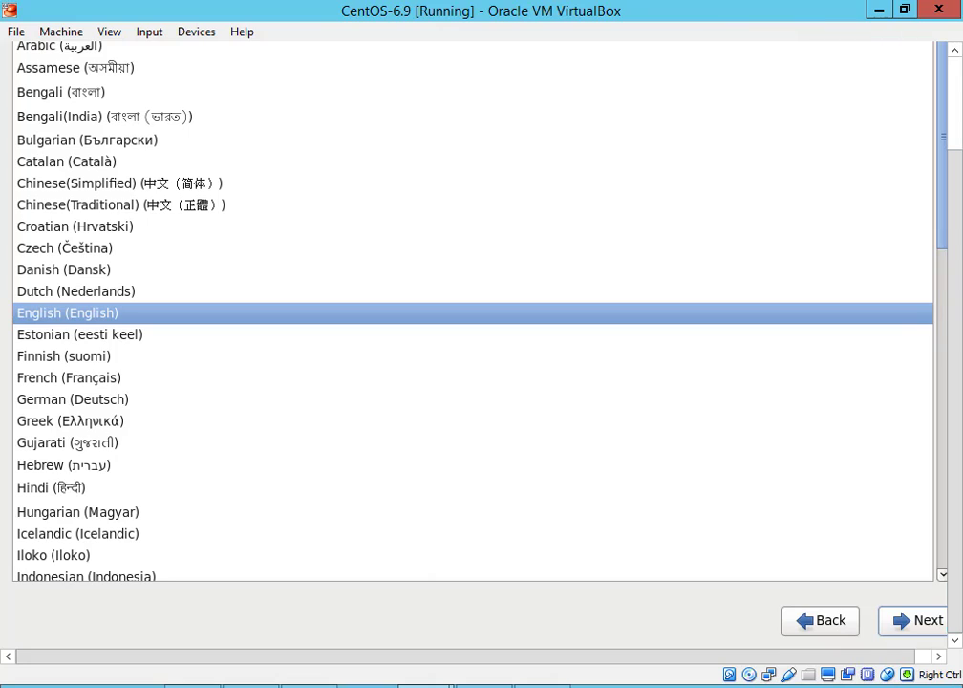
{"action": "left_click", "coordinate": [931, 621]}
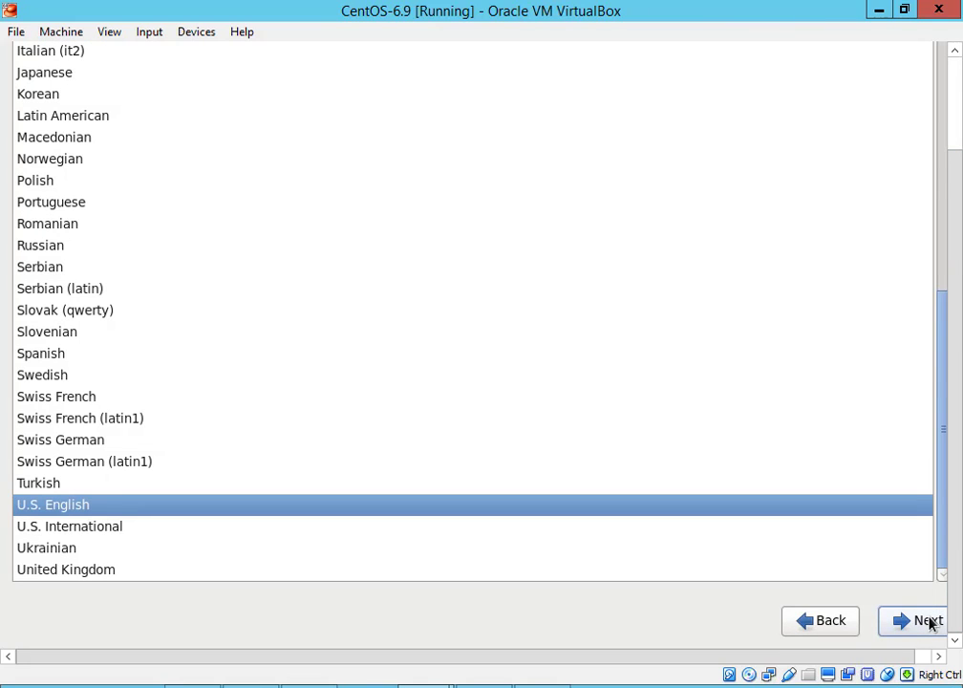
{"action": "left_click", "coordinate": [932, 622]}
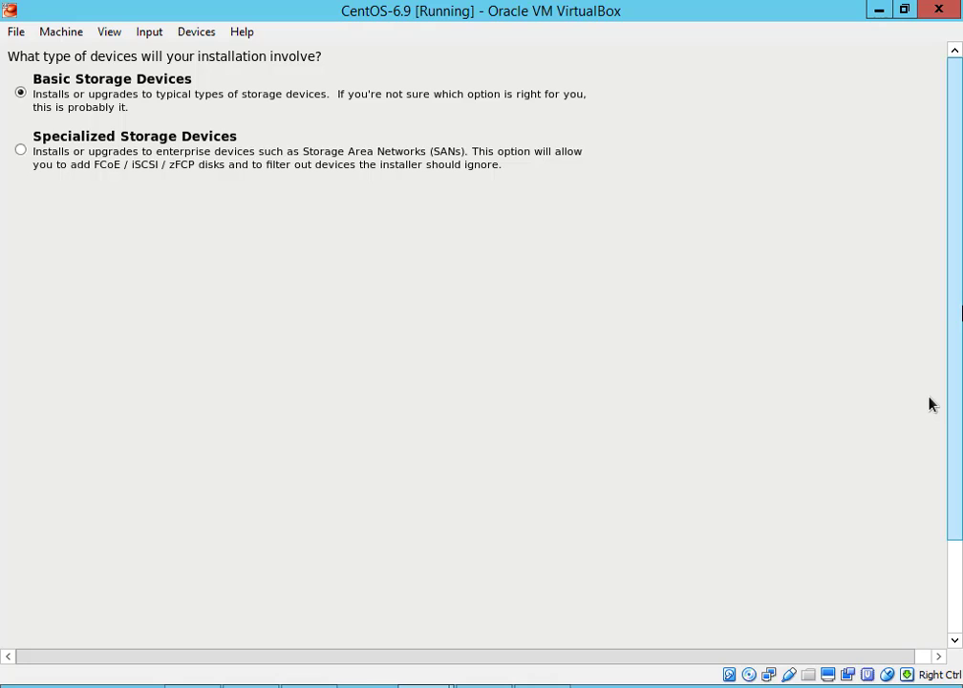
Keep Basic Storage Devices, choose 'Yes, discard any data', and continue past the hostname page
{"action": "scroll", "coordinate": [929, 402], "scroll_direction": "down", "scroll_amount": 3}
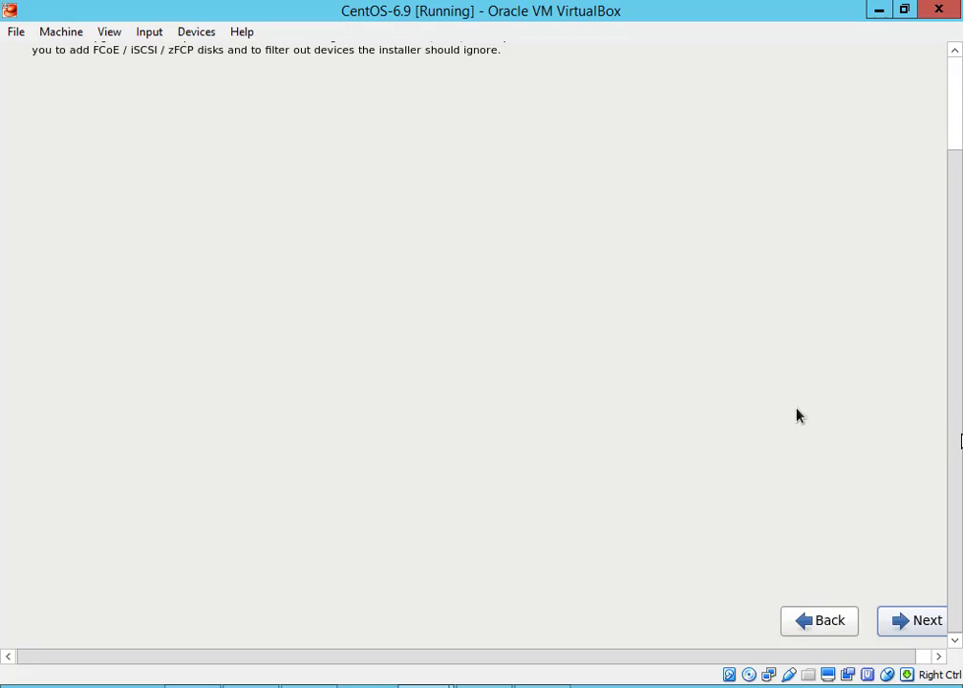
{"action": "left_click", "coordinate": [916, 632]}
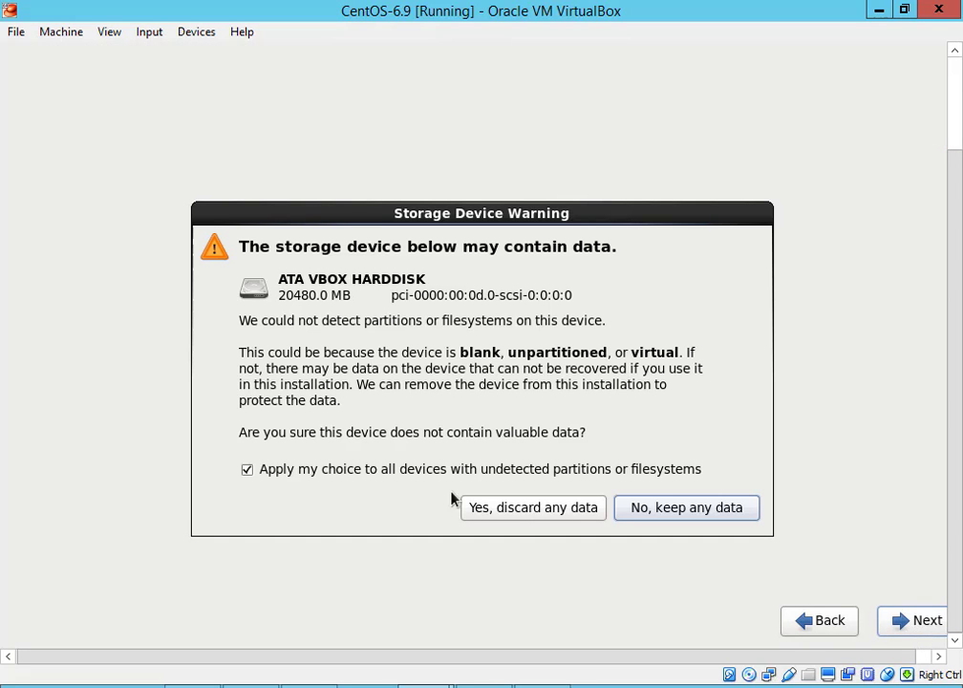
{"action": "left_click", "coordinate": [501, 511]}
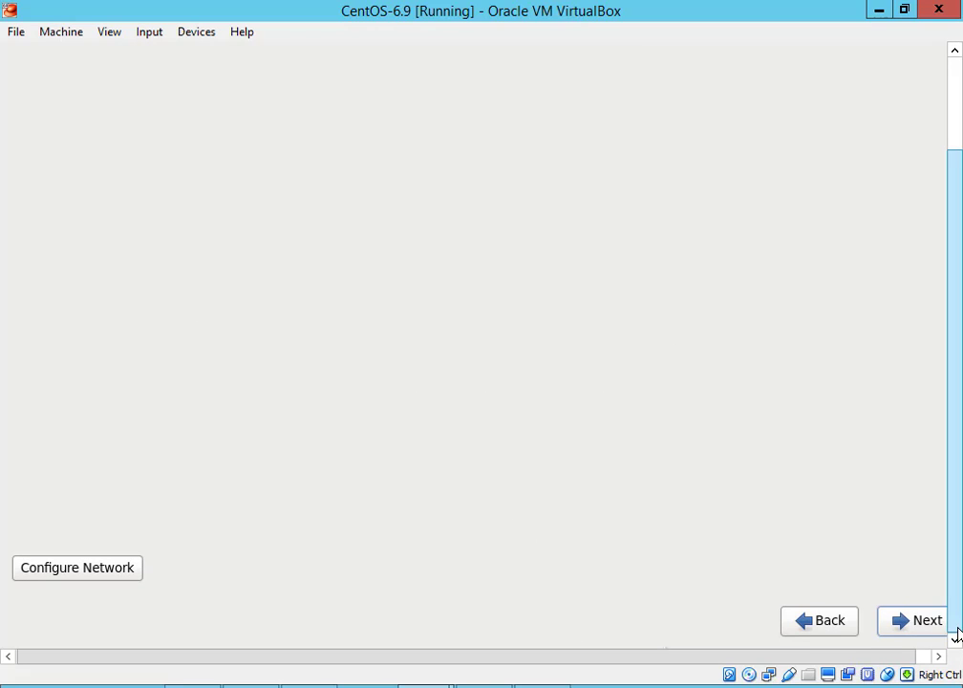
{"action": "left_click_drag", "start_coordinate": [959, 505], "coordinate": [790, 639]}
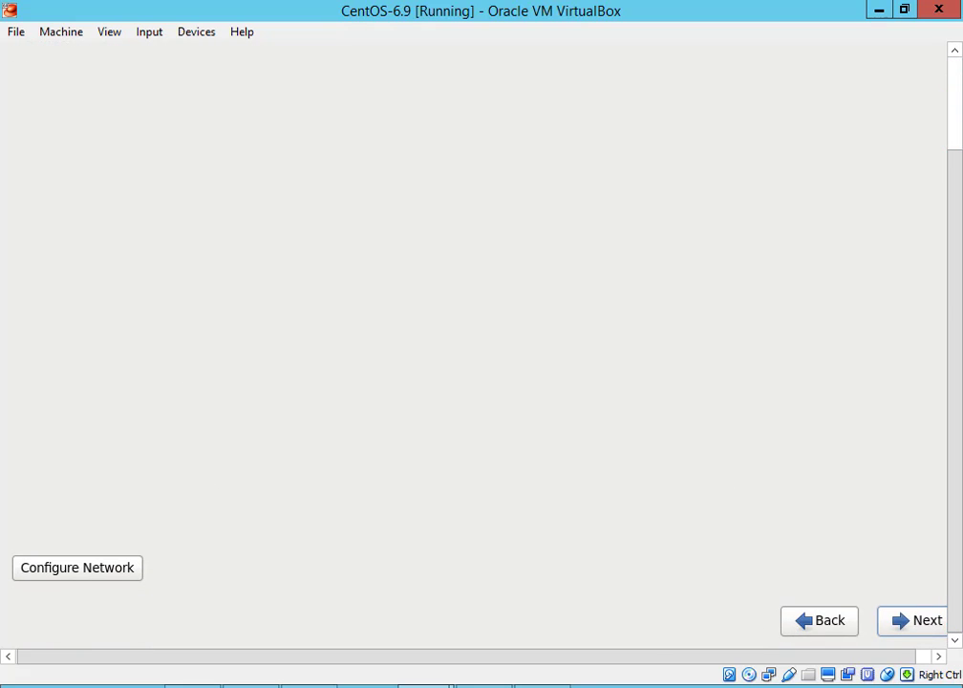
{"action": "left_click", "coordinate": [78, 568]}
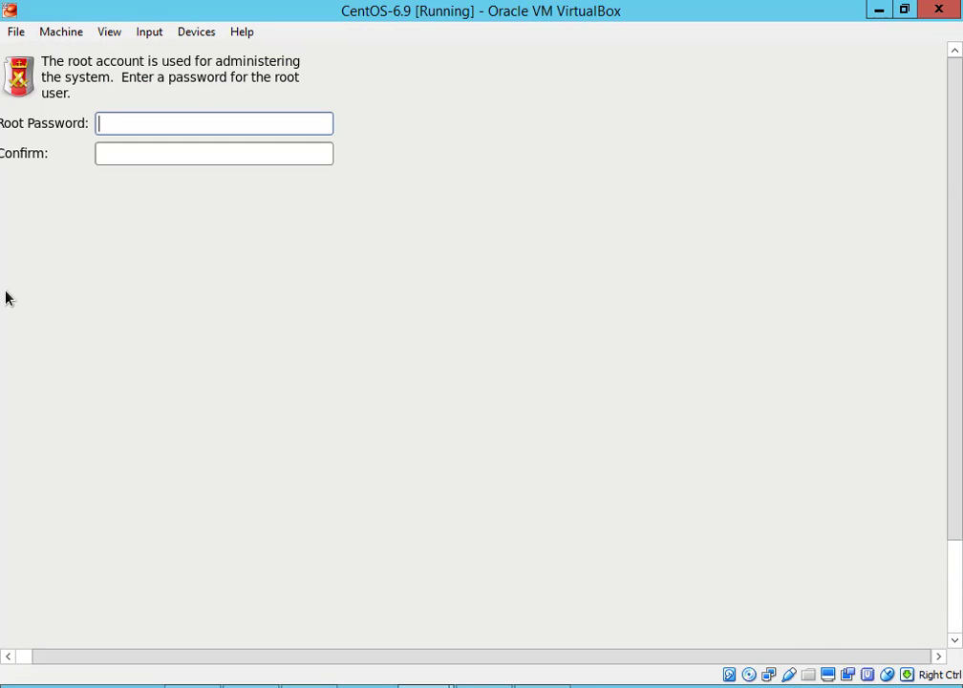
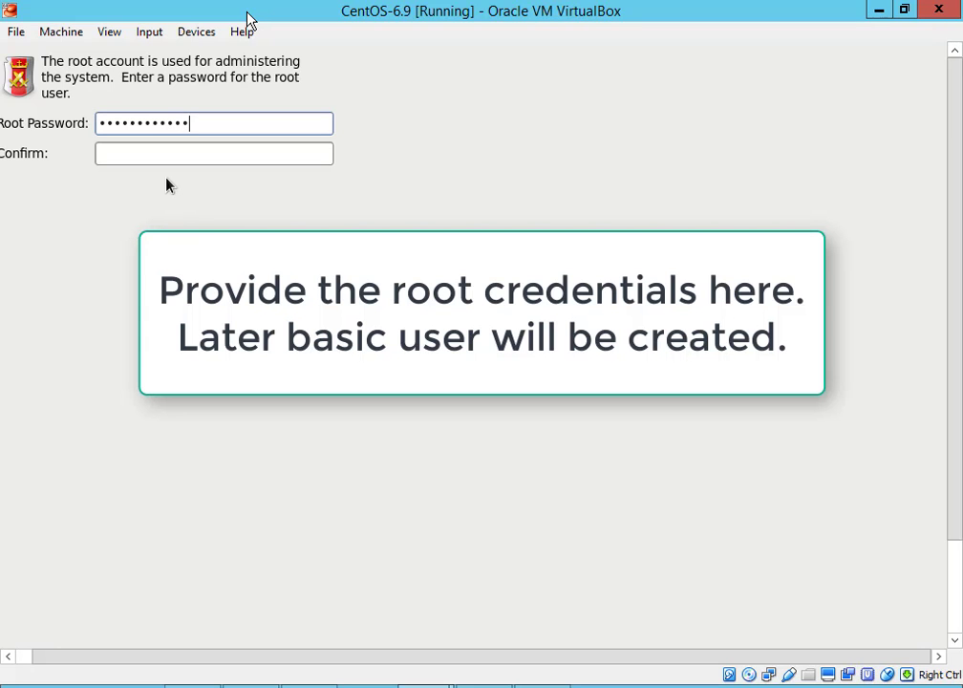
Enter the root password in the password and confirmation fields
{"action": "key", "text": "Tab"}
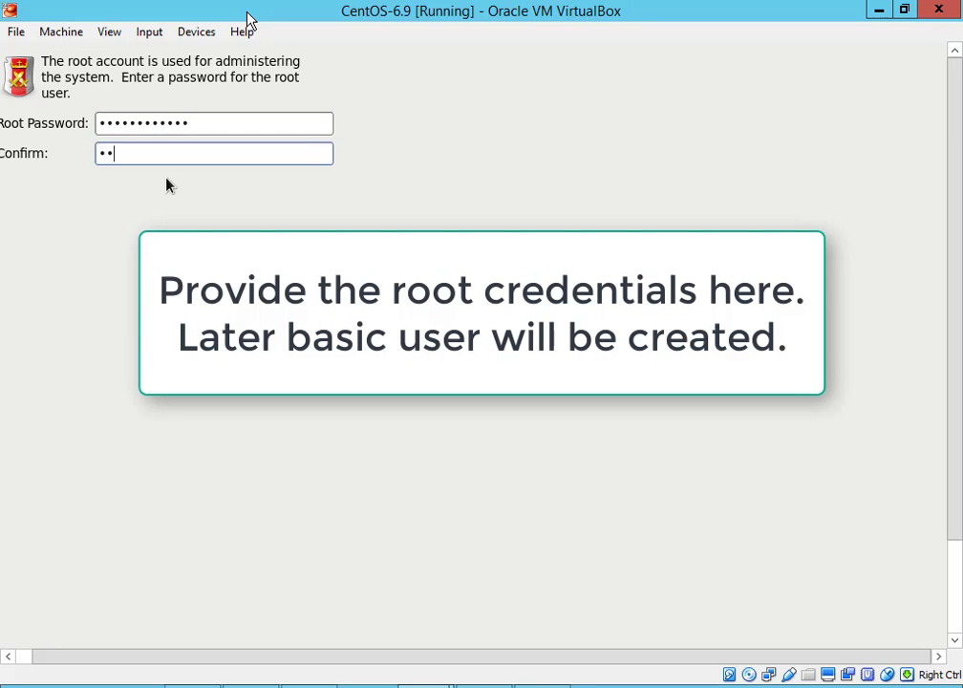
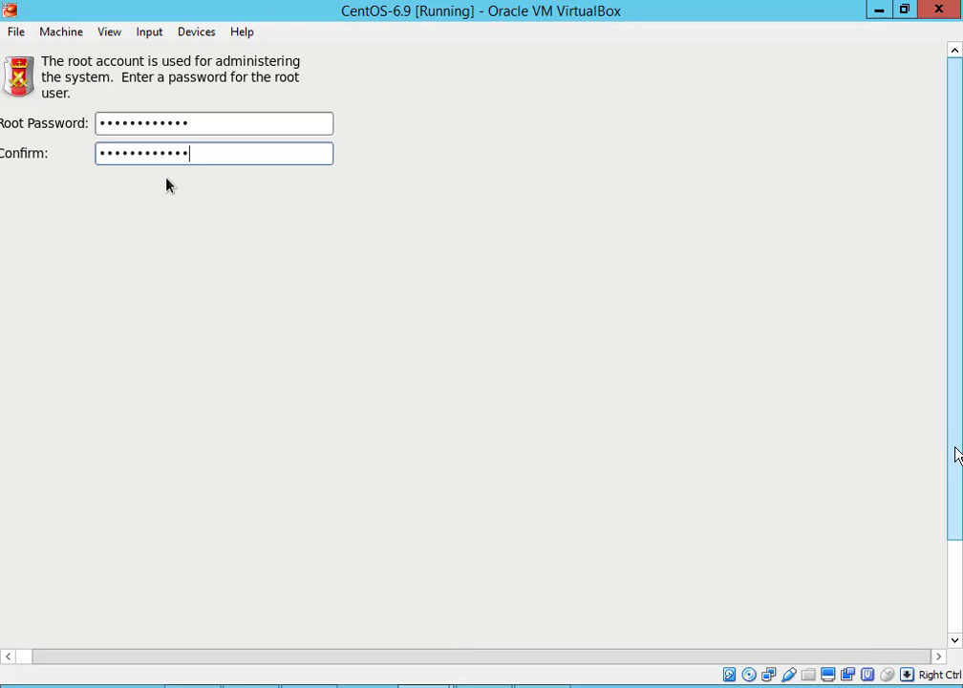
{"action": "left_click_drag", "start_coordinate": [957, 451], "coordinate": [956, 542]}
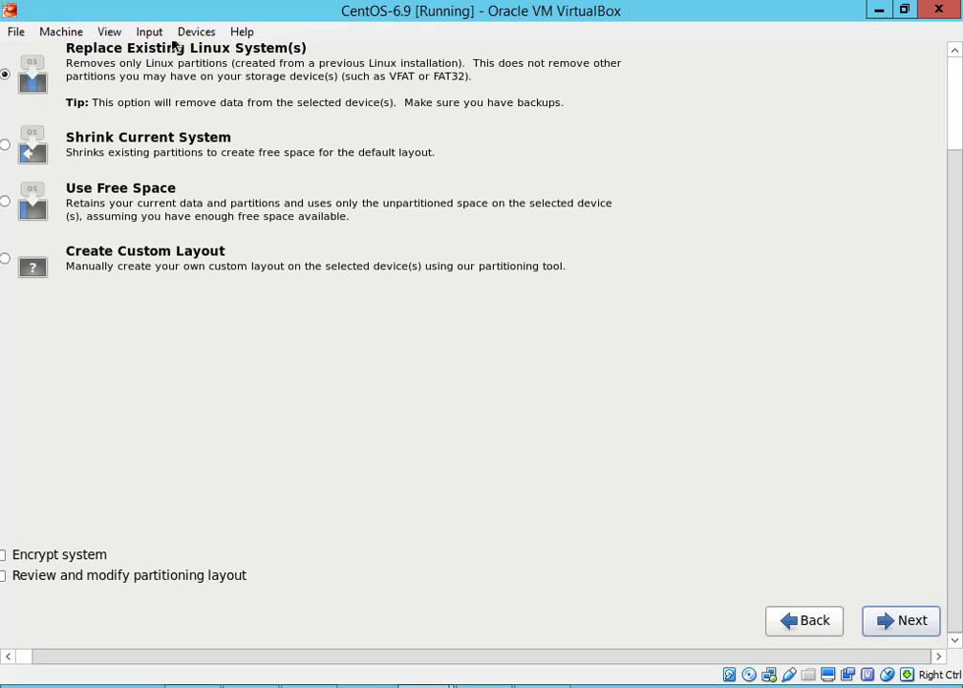
Choose Use All Space with 'Review and modify partitioning layout' ticked, and proceed to the layout review
{"action": "key", "text": "Tab"}
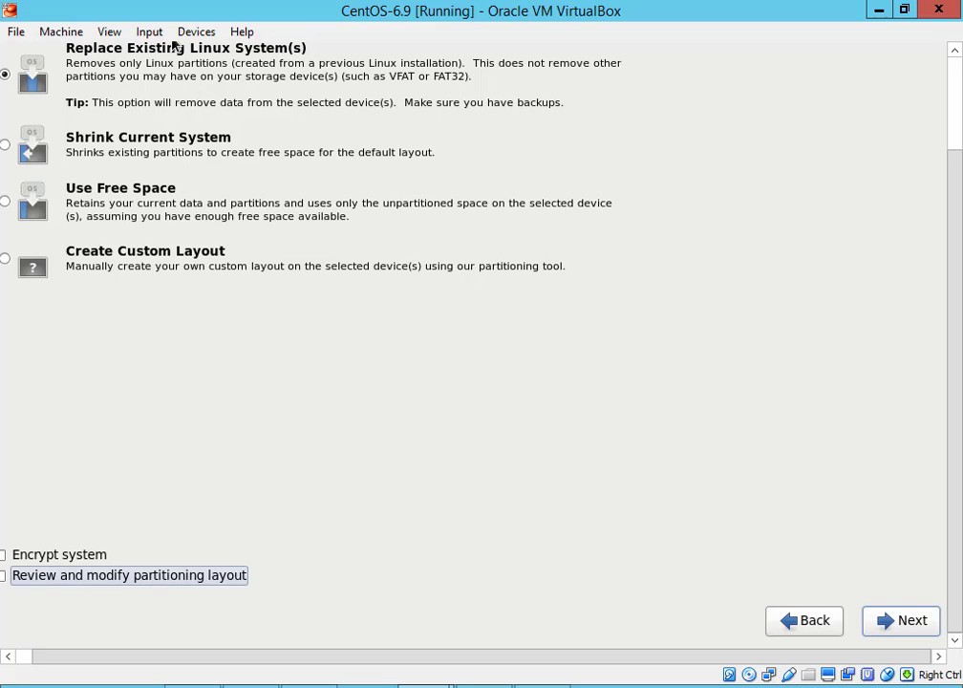
{"action": "key", "text": "space"}
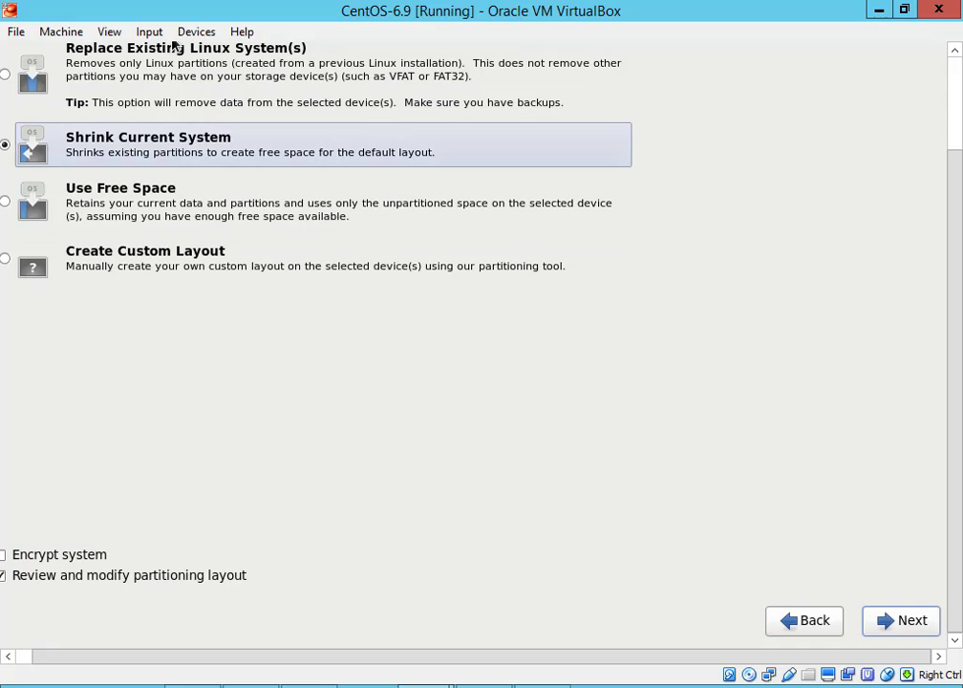
{"action": "key", "text": "Up"}
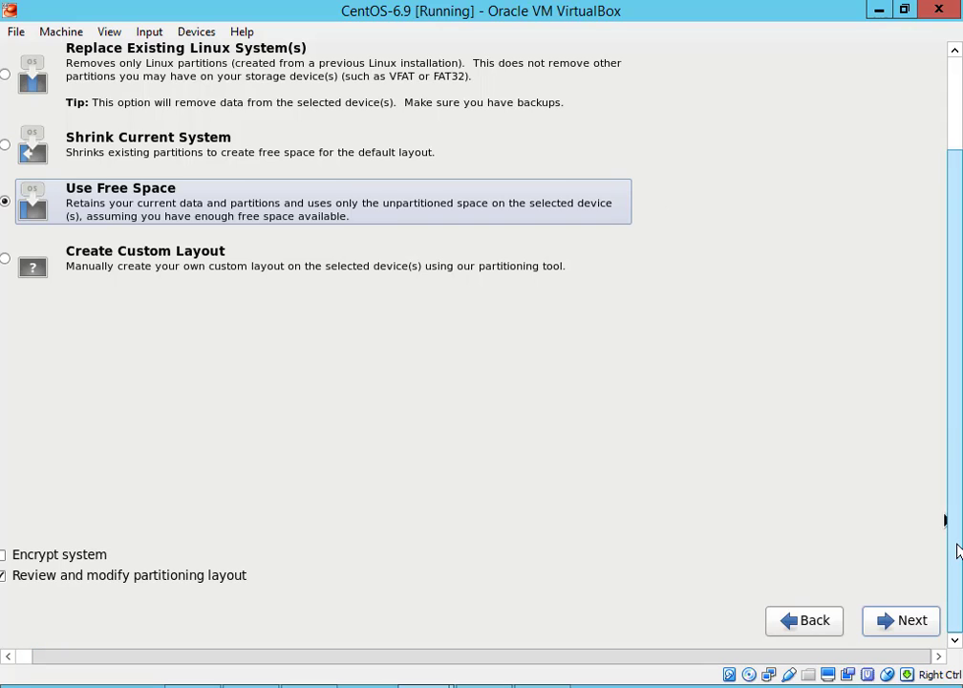
{"action": "left_click_drag", "start_coordinate": [959, 550], "coordinate": [961, 344]}
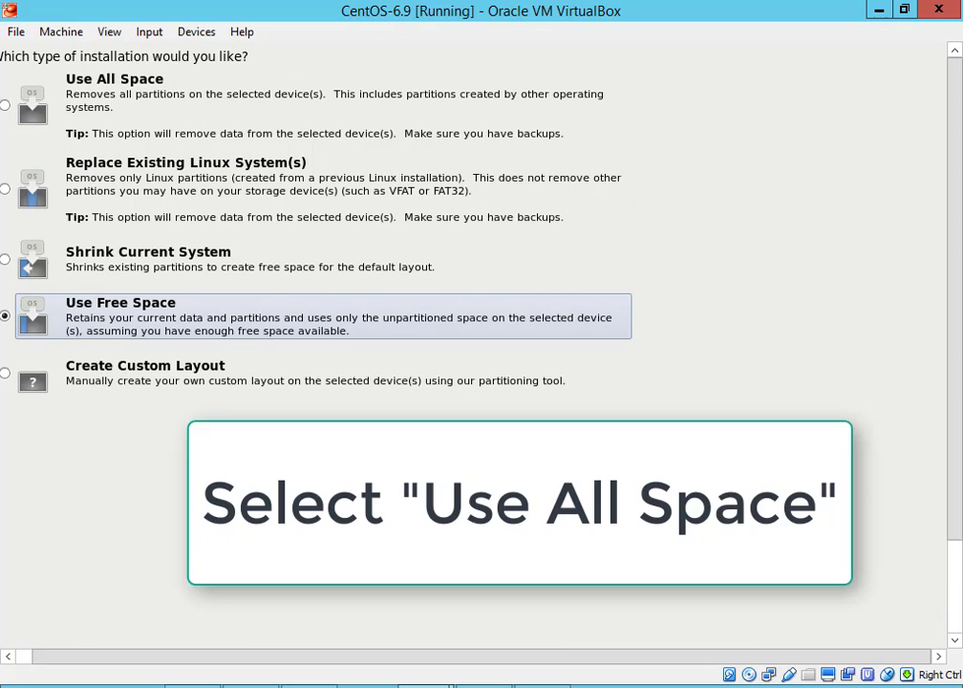
{"action": "key", "text": "Up"}
{"action": "key", "text": "Up"}
{"action": "key", "text": "Up"}
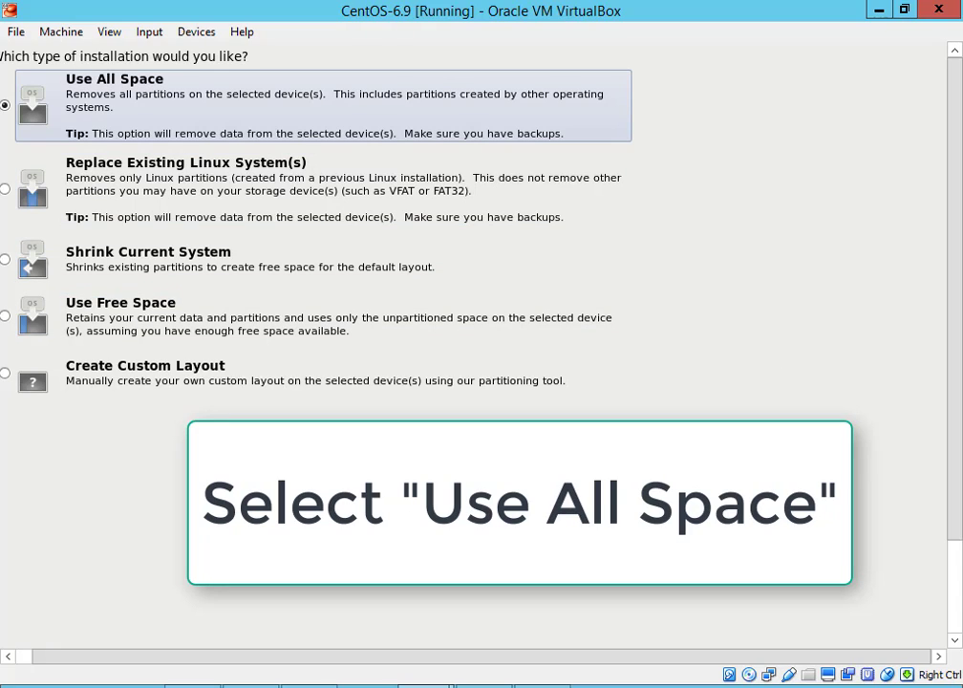
{"action": "key", "text": "Tab"}
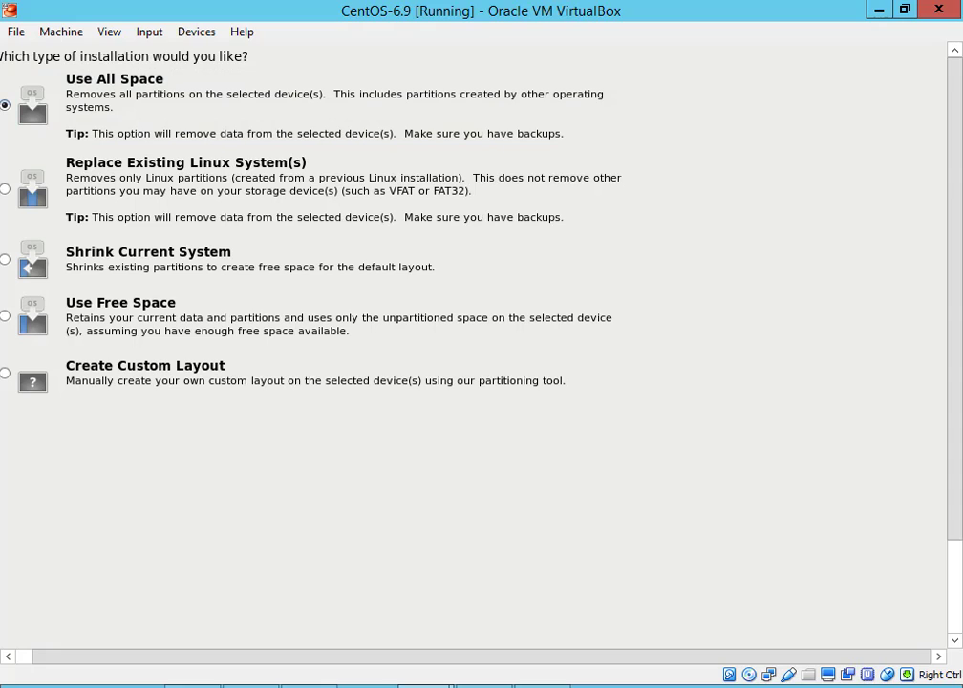
{"action": "key", "text": "Tab"}
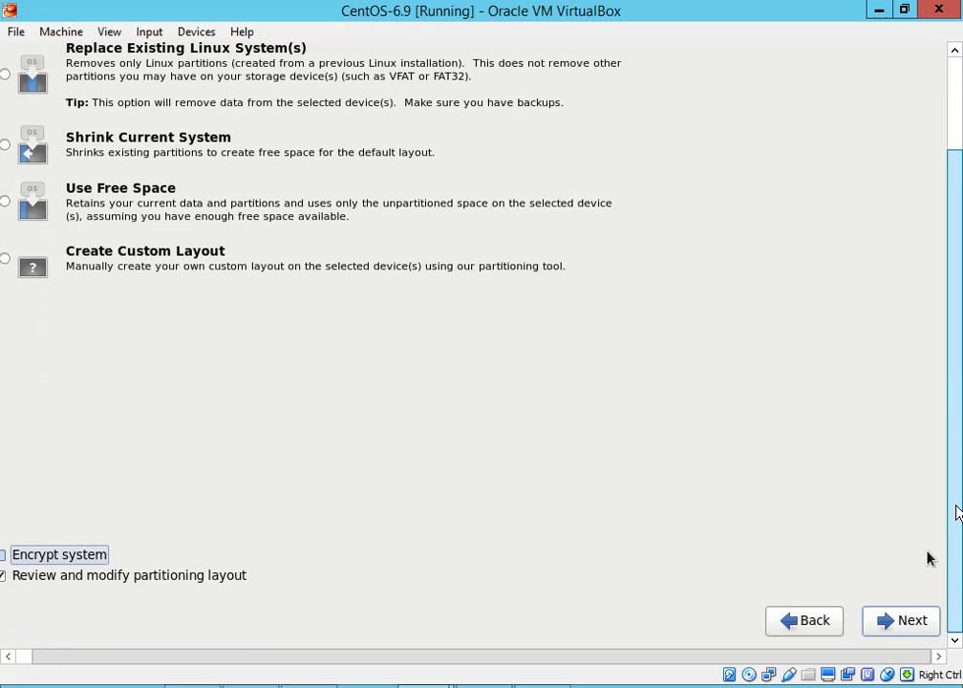
{"action": "key", "text": "Tab"}
{"action": "key", "text": "Tab"}
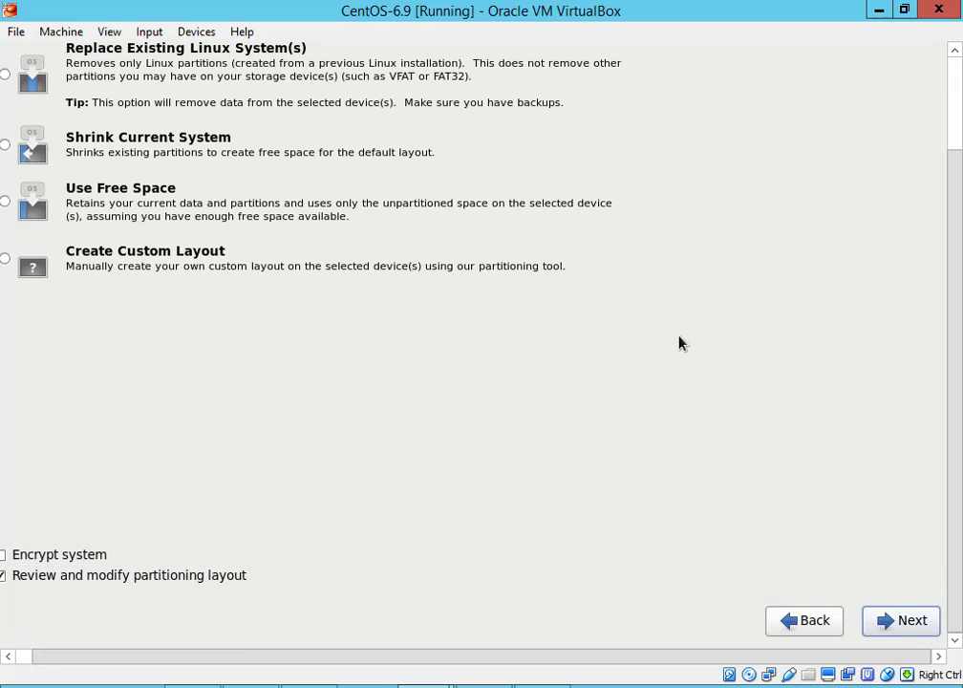
{"action": "key", "text": "Return"}
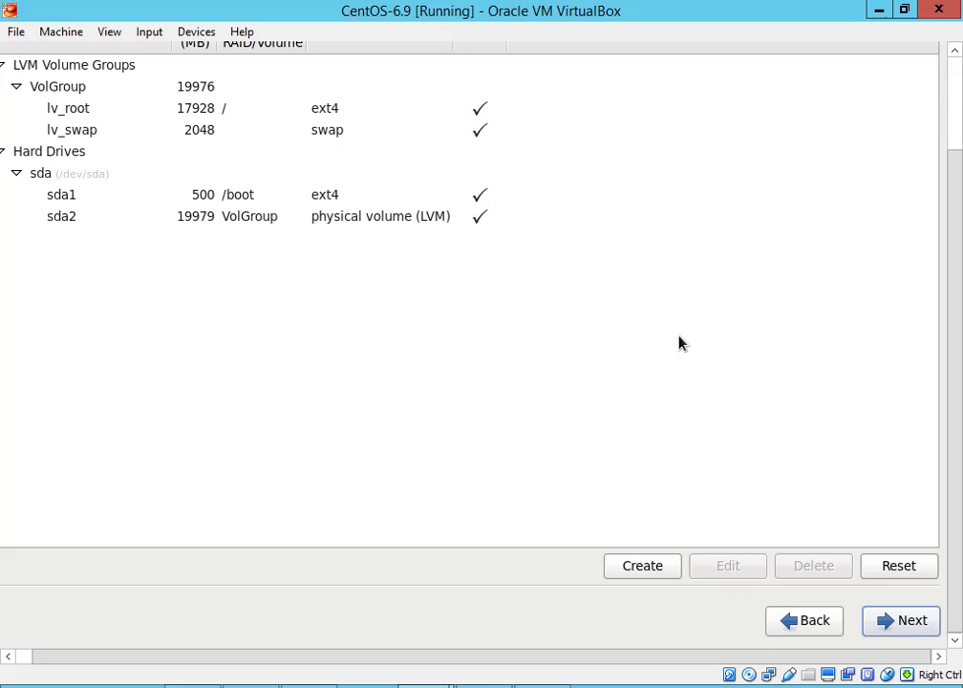
Accept the default layout of 500 MB /boot, 17928 MB root and 2048 MB swap
{"action": "key", "text": "Tab"}
{"action": "key", "text": "Tab"}
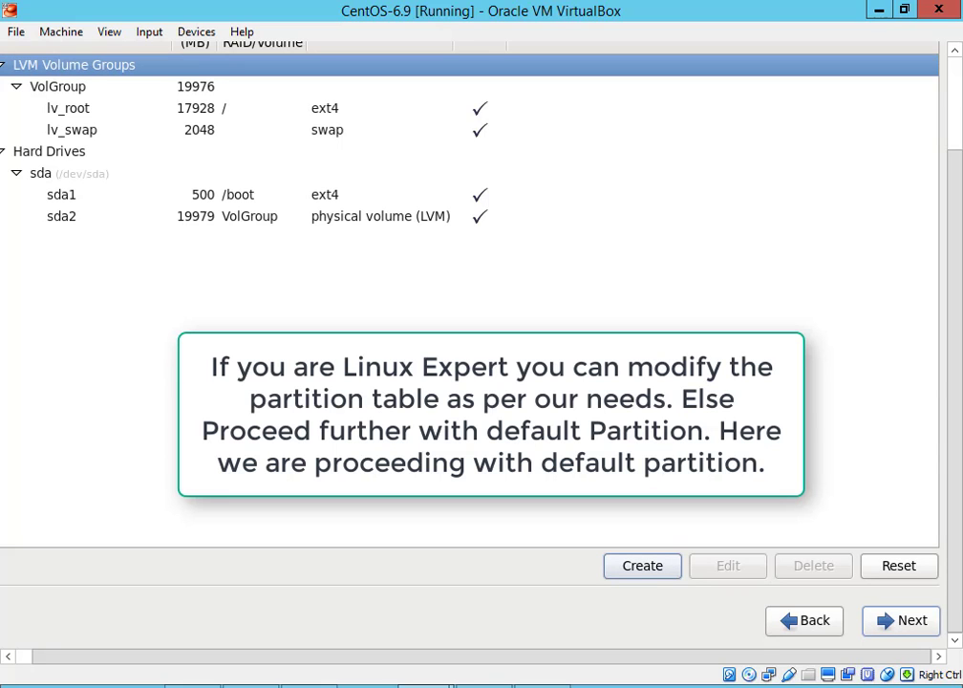
{"action": "key", "text": "Tab"}
{"action": "key", "text": "Tab"}
{"action": "key", "text": "Tab"}
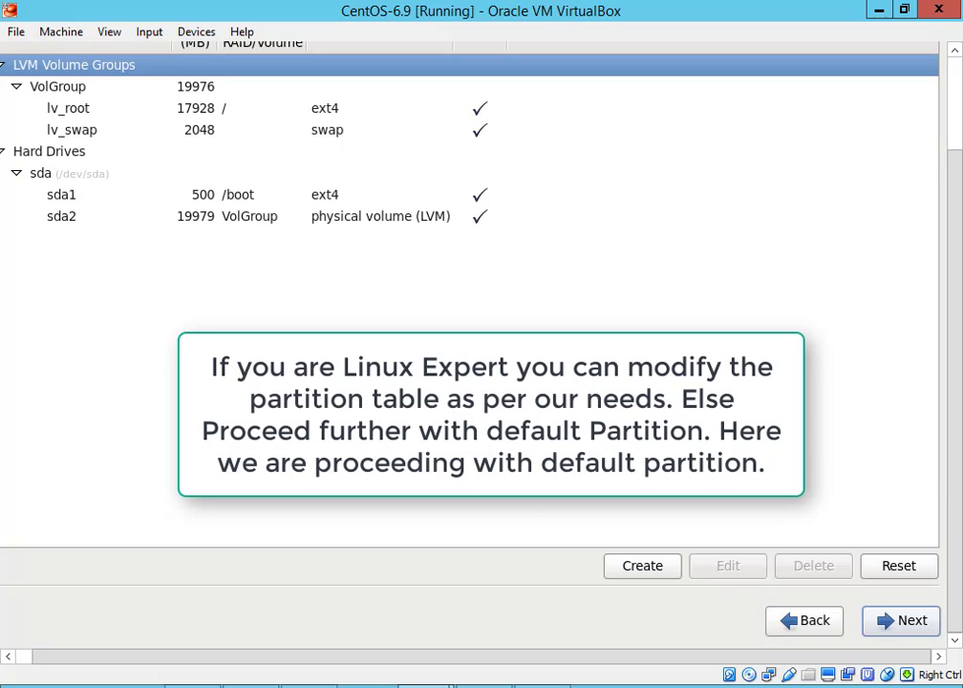
{"action": "key", "text": "Return"}
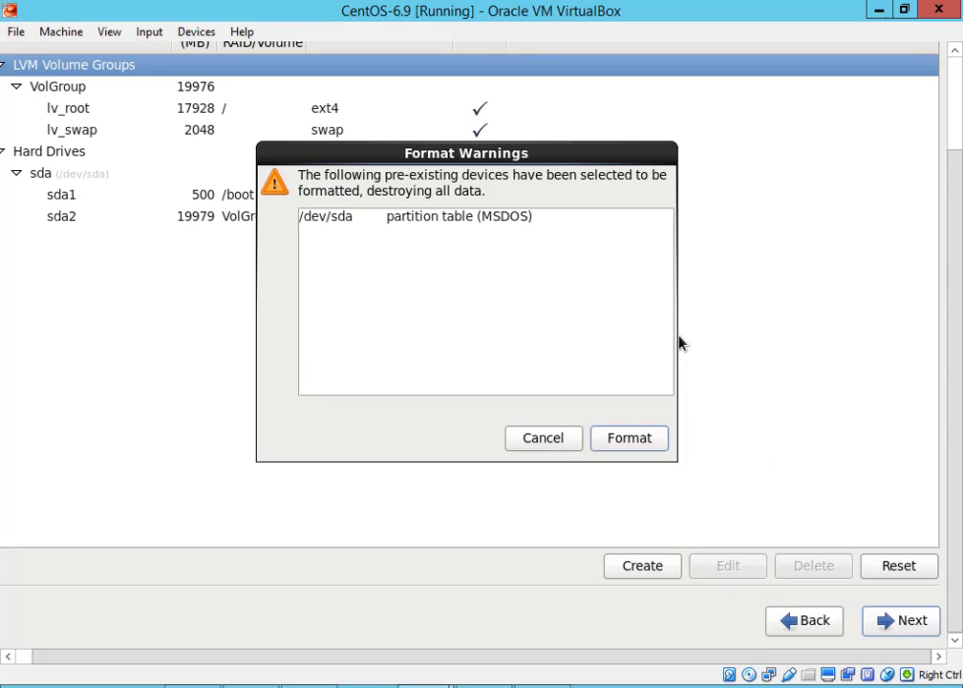
Confirm formatting /dev/sda and write the partitioning changes to disk
{"action": "key", "text": "Tab"}
{"action": "key", "text": "Tab"}
{"action": "key", "text": "Return"}
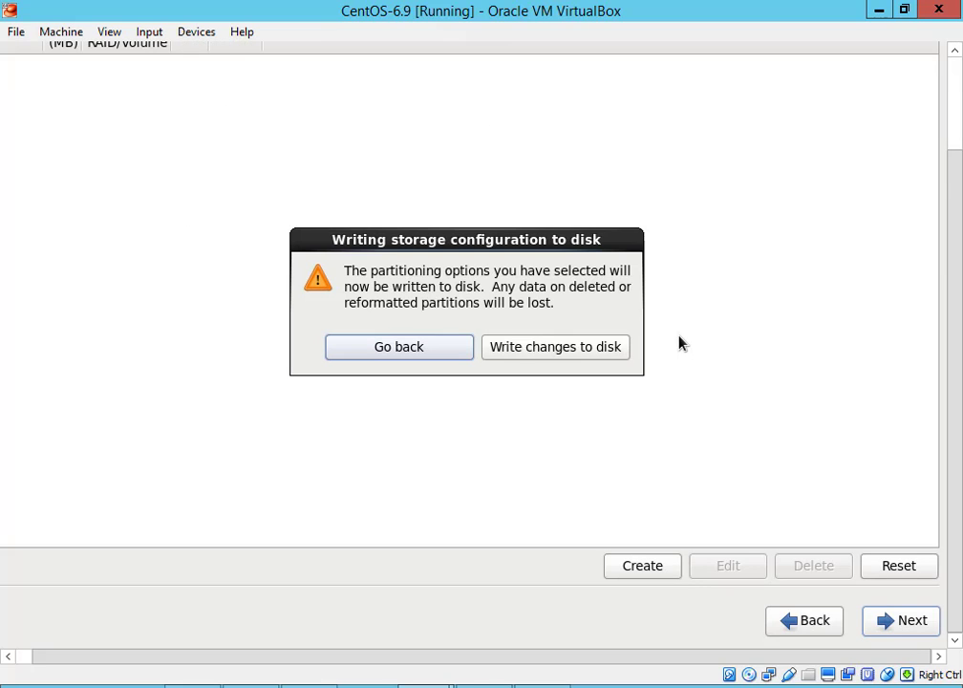
{"action": "key", "text": "Tab"}
{"action": "key", "text": "Return"}
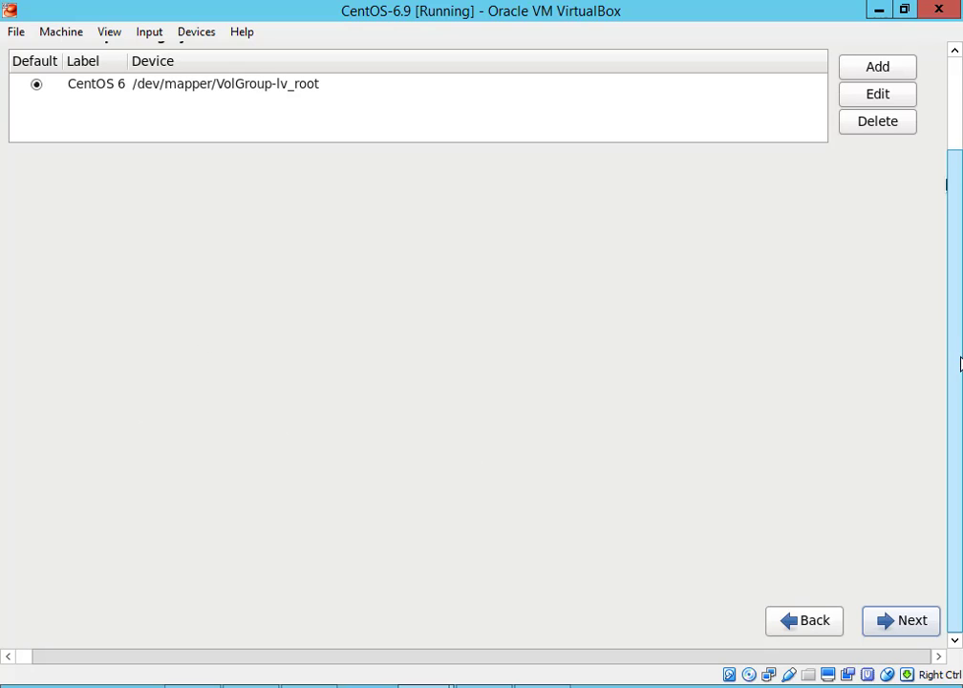
Accept the unchanged boot loader entry for CentOS 6 on VolGroup-lv_root
{"action": "scroll", "coordinate": [949, 287], "scroll_direction": "up", "scroll_amount": 3}
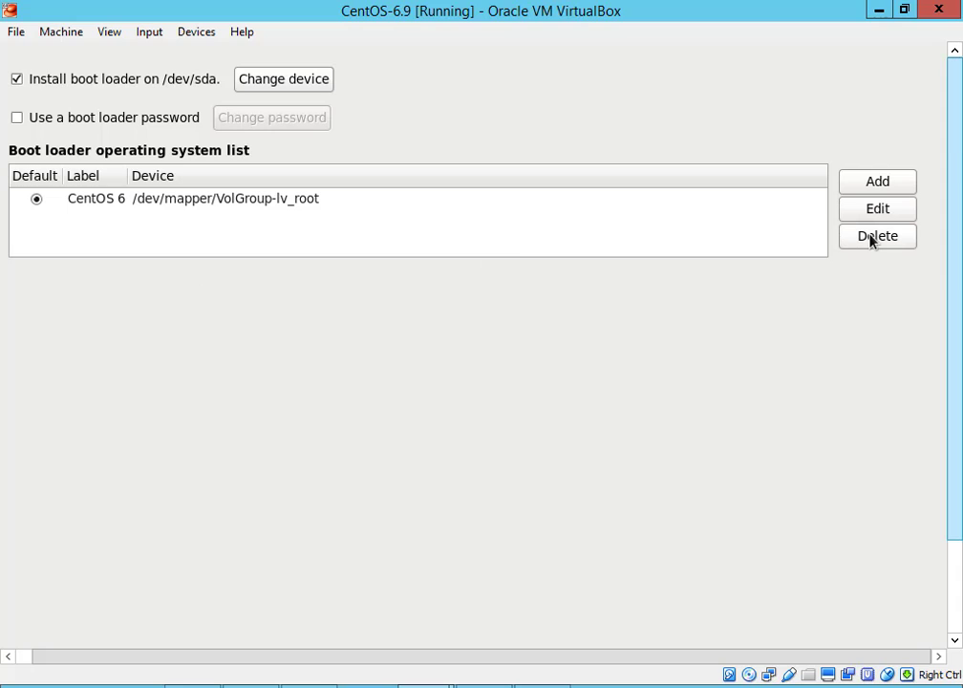
{"action": "scroll", "coordinate": [957, 372], "scroll_direction": "down", "scroll_amount": 3}
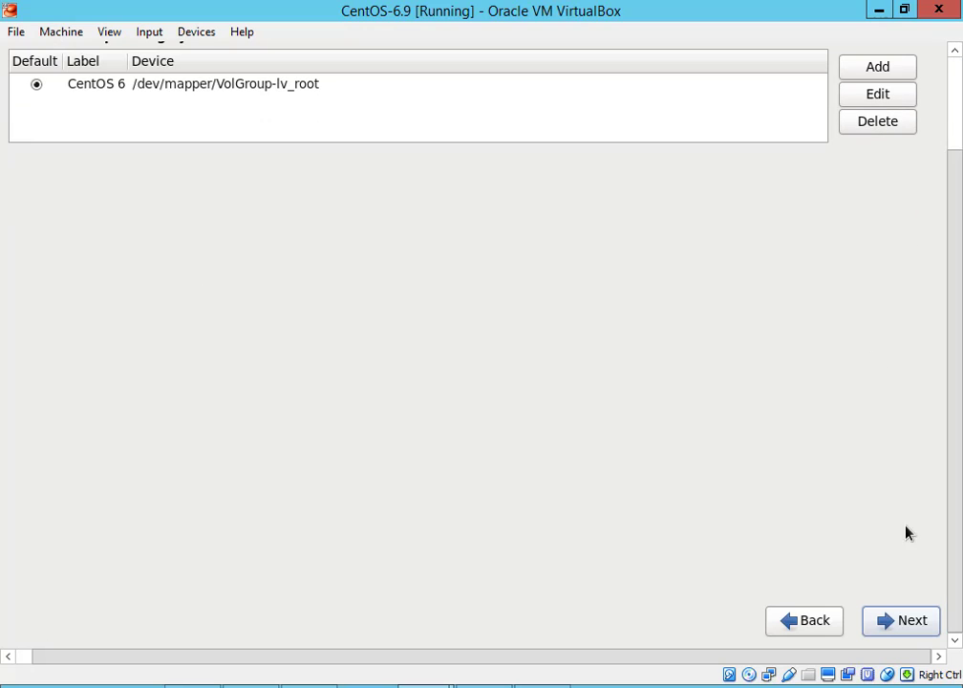
{"action": "mouse_move", "coordinate": [922, 664]}
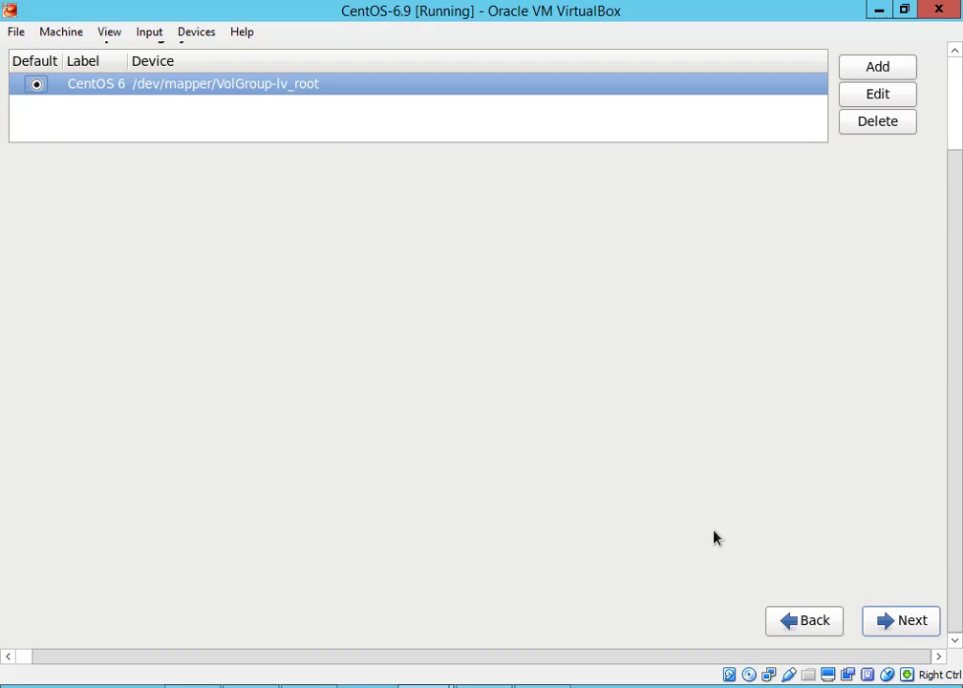
{"action": "key", "text": "Tab"}
{"action": "key", "text": "Tab"}
{"action": "key", "text": "Tab"}
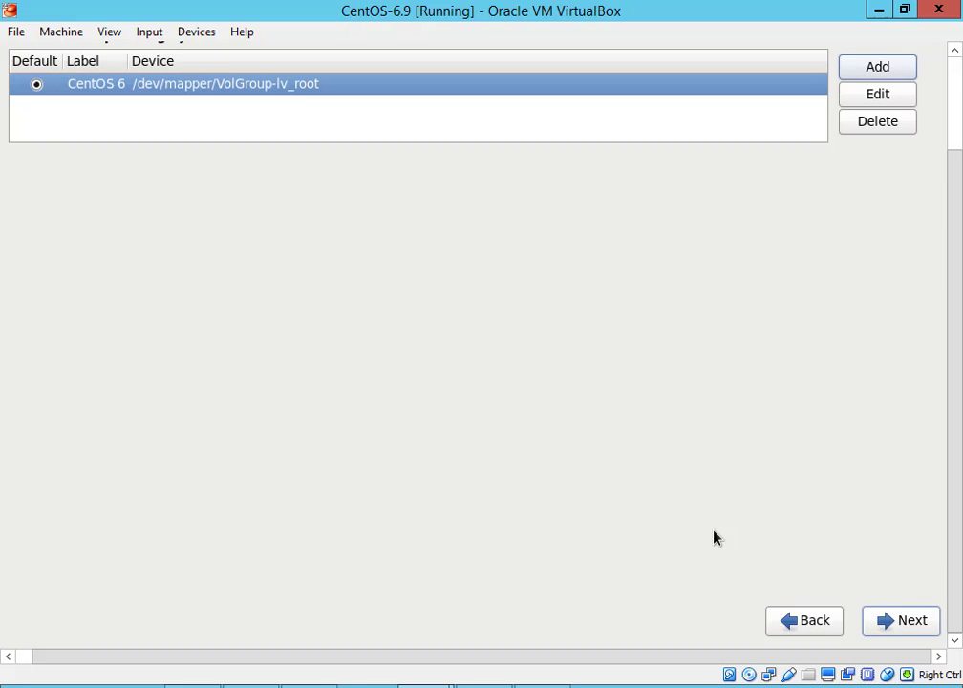
{"action": "key", "text": "Tab"}
{"action": "key", "text": "Tab"}
{"action": "key", "text": "Return"}
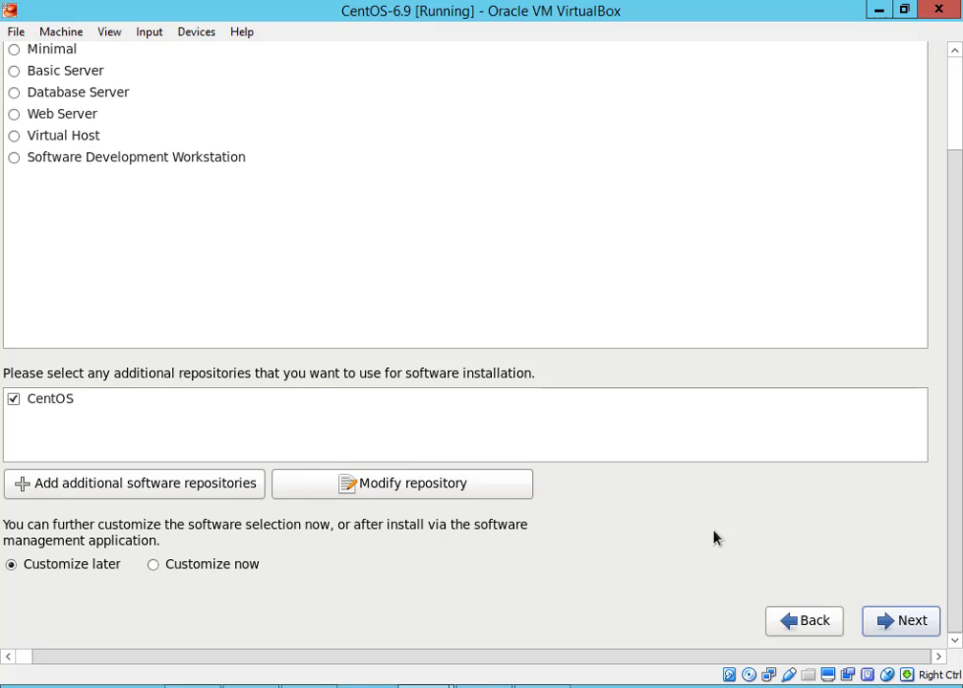
Begin installing with the Desktop software set and Customize later selected
{"action": "scroll", "coordinate": [946, 632], "scroll_direction": "up", "scroll_amount": 3}
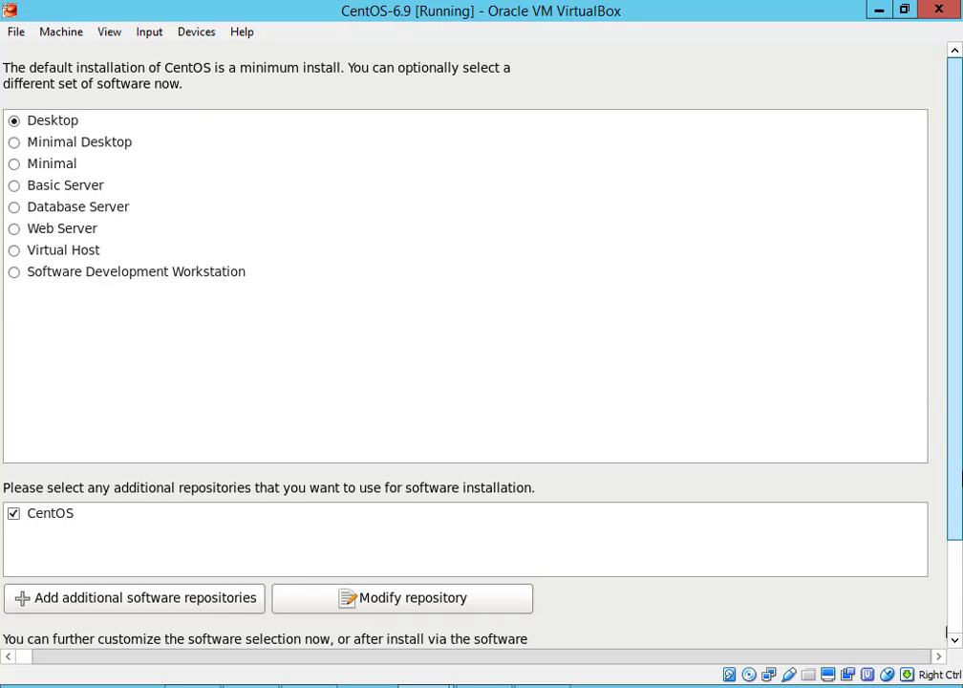
{"action": "scroll", "coordinate": [946, 631], "scroll_direction": "down", "scroll_amount": 3}
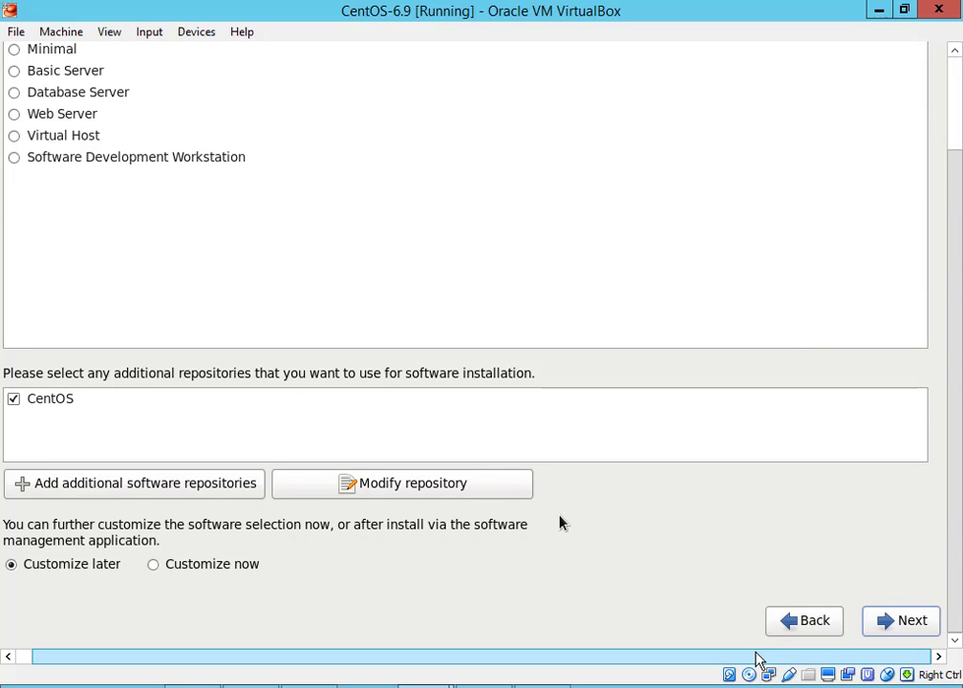
{"action": "key", "text": "Tab"}
{"action": "key", "text": "Tab"}
{"action": "key", "text": "Tab"}
{"action": "key", "text": "Tab"}
{"action": "key", "text": "Tab"}
{"action": "key", "text": "Tab"}
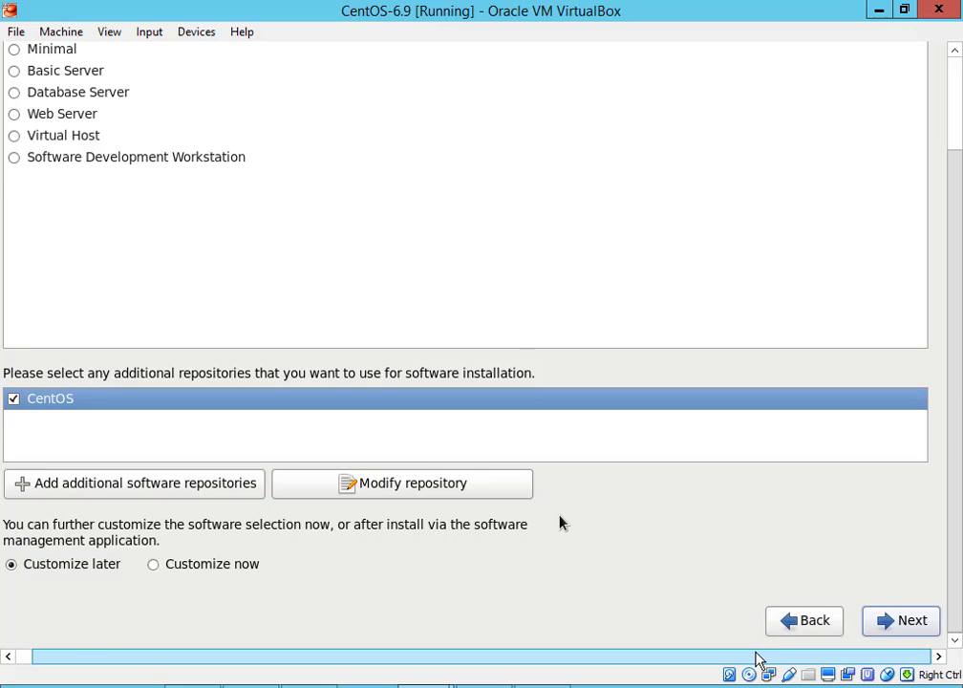
{"action": "key", "text": "Return"}
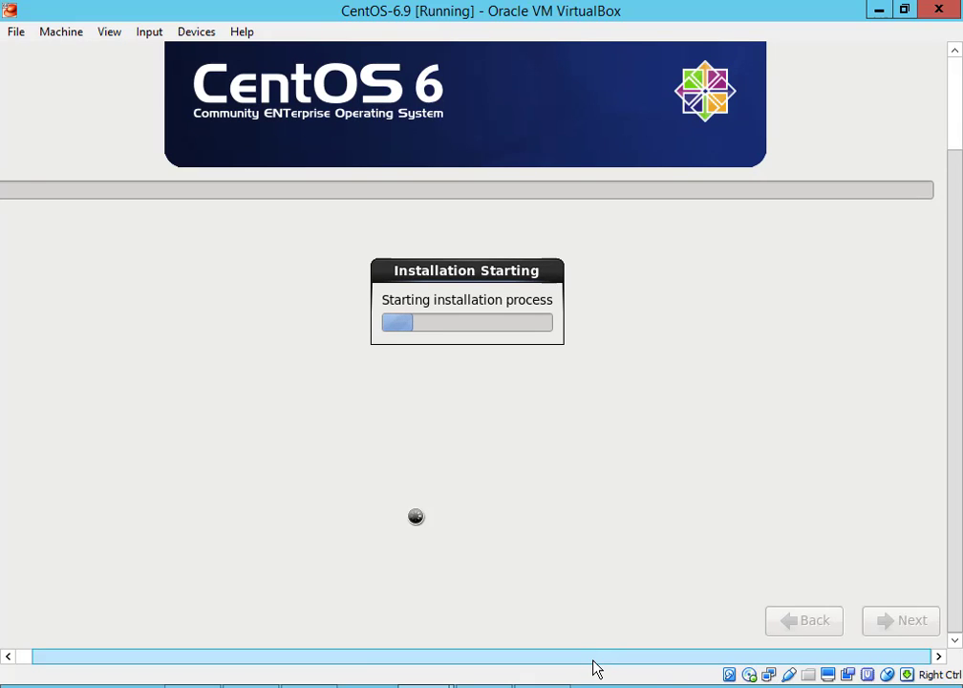
Wait while all 1125 packages and the bootloader install, until the Congratulations screen appears
{"action": "left_click_drag", "start_coordinate": [592, 661], "coordinate": [500, 655]}
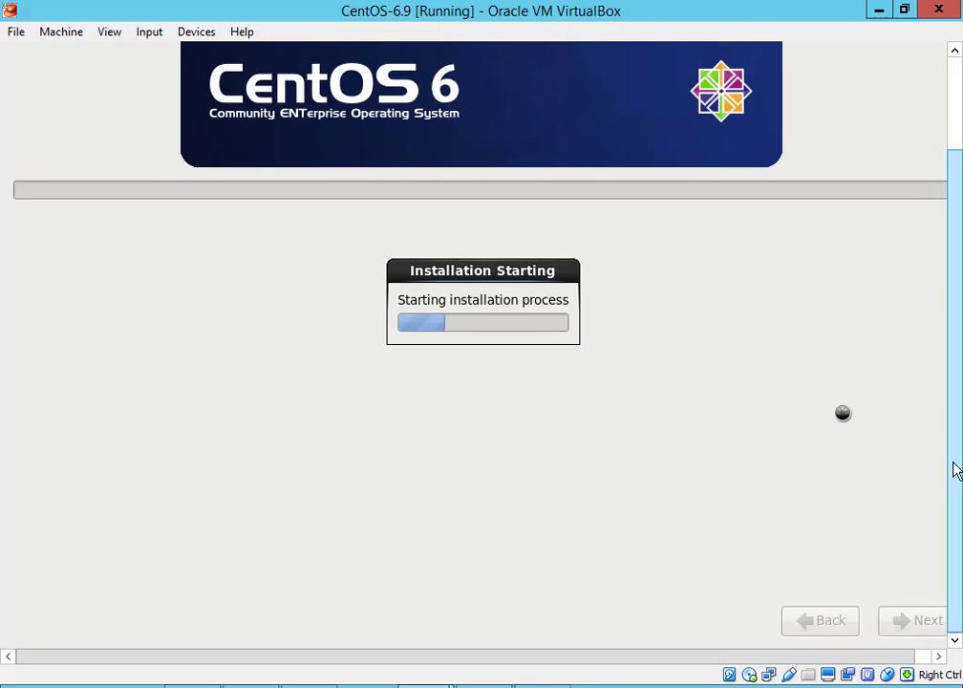
{"action": "left_click_drag", "start_coordinate": [952, 499], "coordinate": [961, 348]}
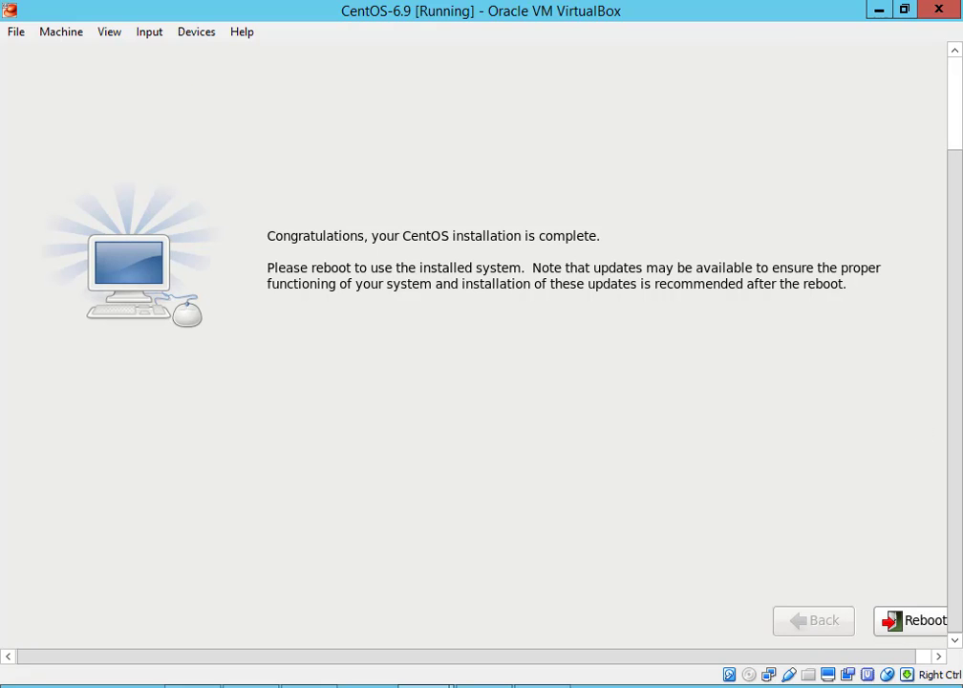
Reboot the finished installation into the Setup Agent Welcome screen
{"action": "mouse_move", "coordinate": [962, 687]}
{"action": "key", "text": "Return"}
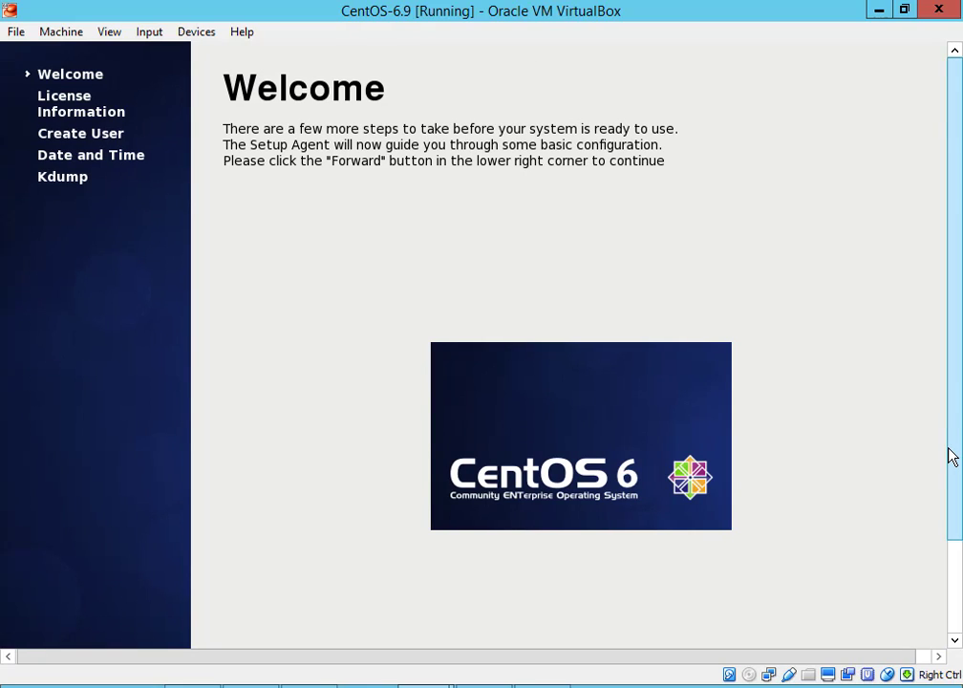
Move past the Welcome page and the agreed License Agreement to the Create User page
{"action": "left_click_drag", "start_coordinate": [958, 470], "coordinate": [959, 562]}
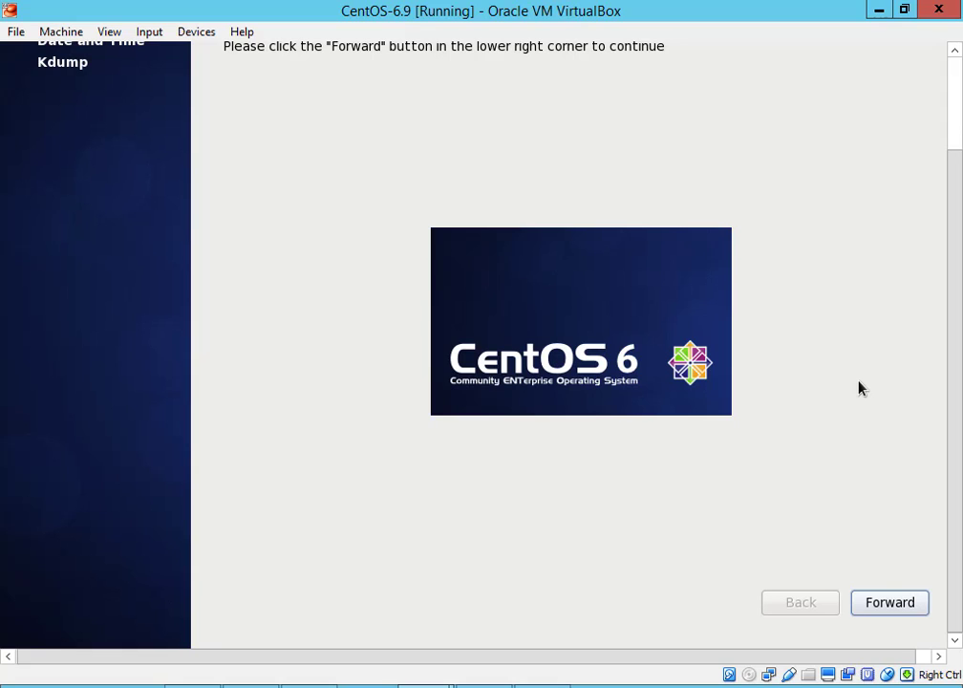
{"action": "key", "text": "Return"}
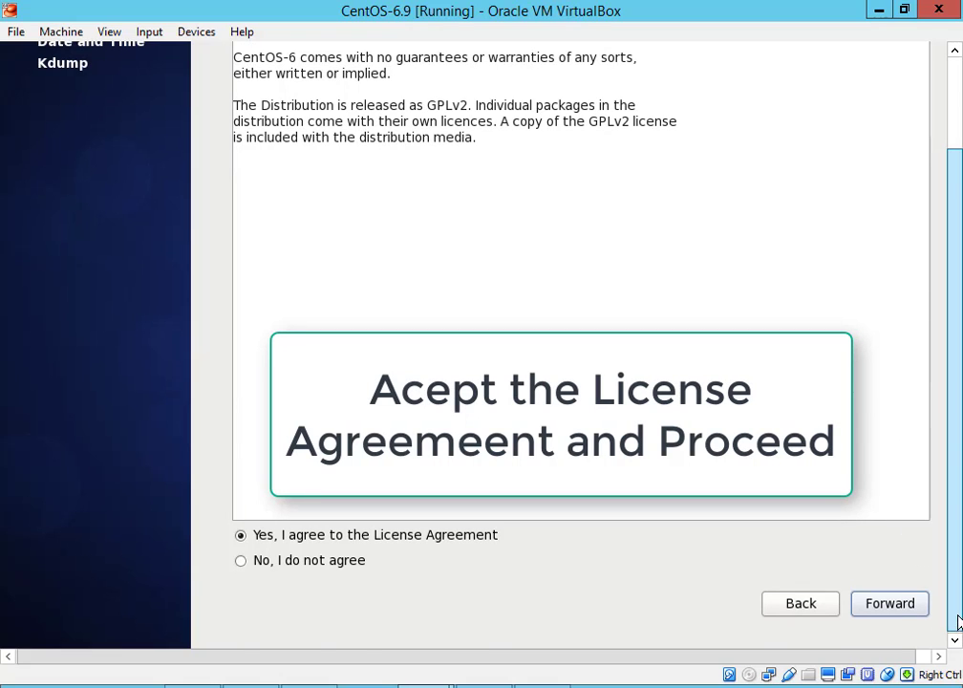
{"action": "mouse_move", "coordinate": [959, 622]}
{"action": "left_mouse_down"}
{"action": "mouse_move", "coordinate": [949, 486]}
{"action": "mouse_move", "coordinate": [953, 637]}
{"action": "left_mouse_up"}
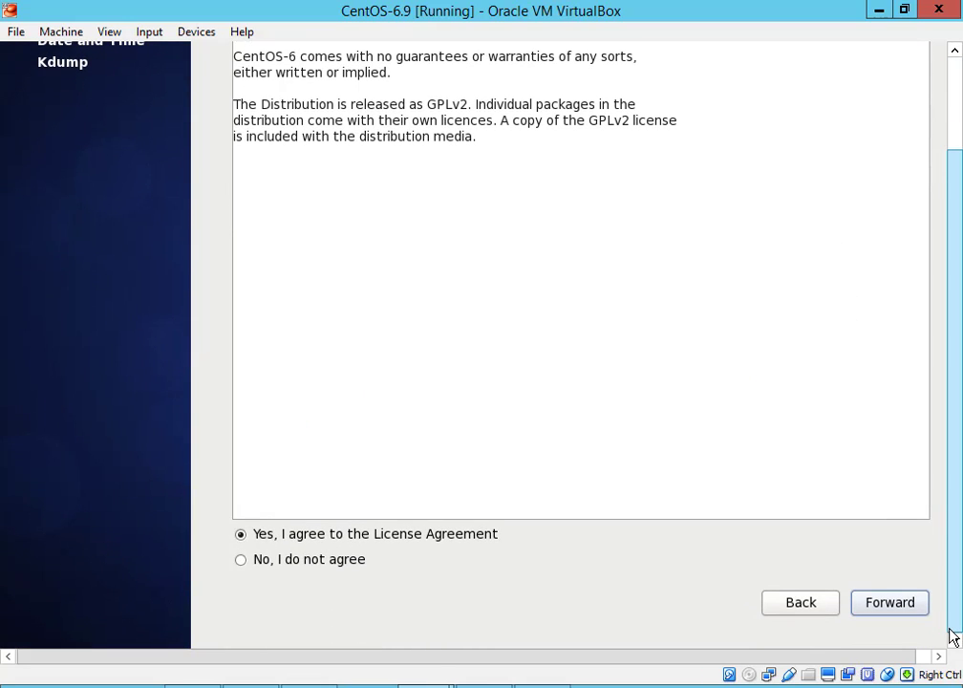
{"action": "key", "text": "Tab"}
{"action": "key", "text": "Tab"}
{"action": "key", "text": "Tab"}
{"action": "key", "text": "Tab"}
{"action": "key", "text": "Return"}
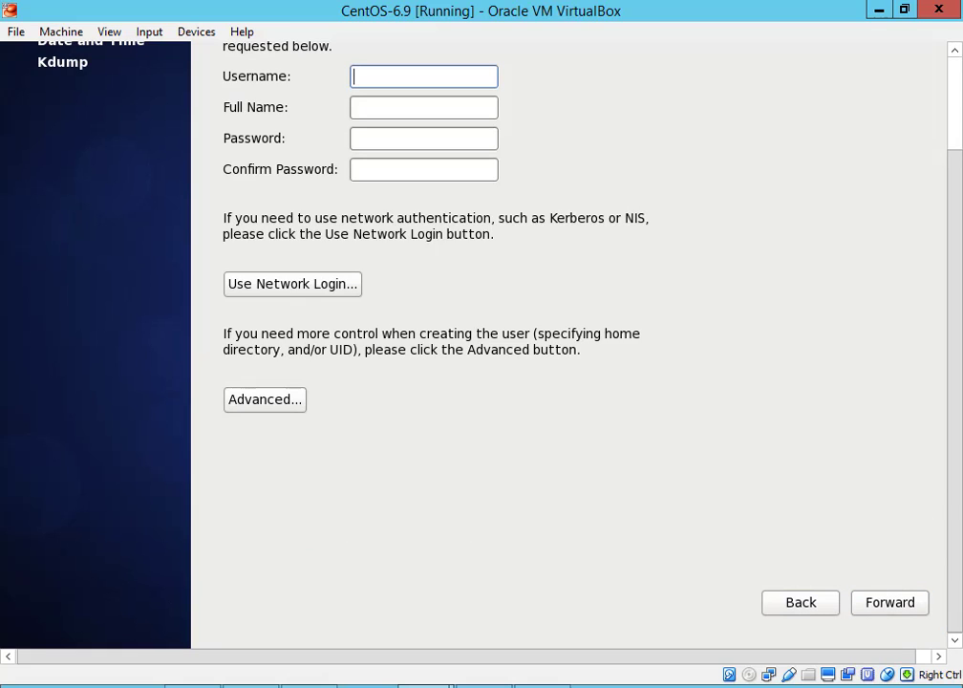
Enter the new regular user's username and full name
{"action": "scroll", "coordinate": [935, 511], "scroll_direction": "up", "scroll_amount": 3}
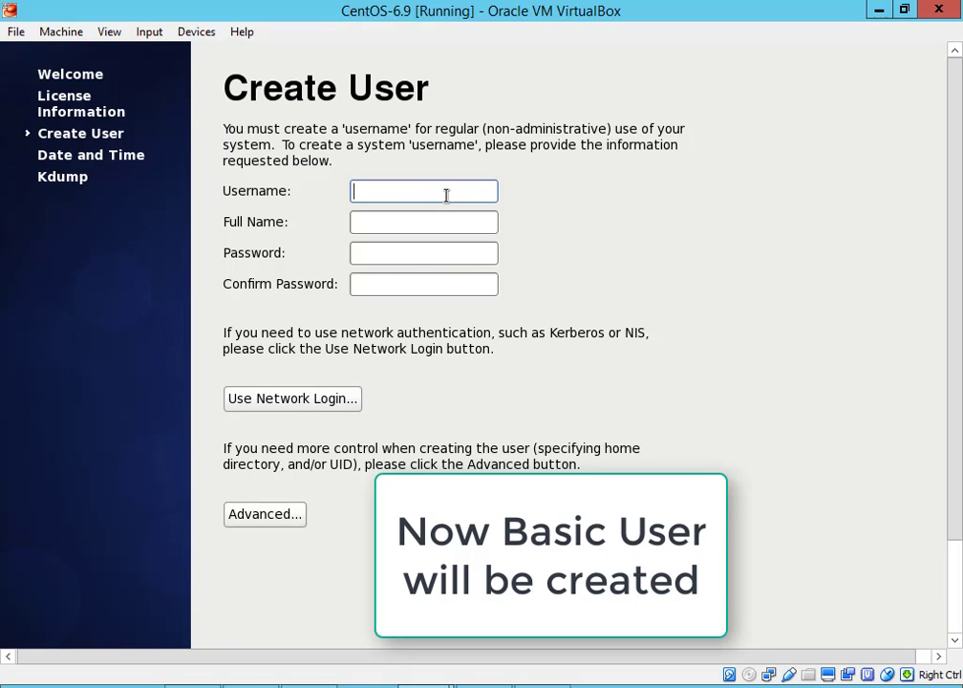
{"action": "type", "text": "ramanathan"}
{"action": "left_click", "coordinate": [423, 221]}
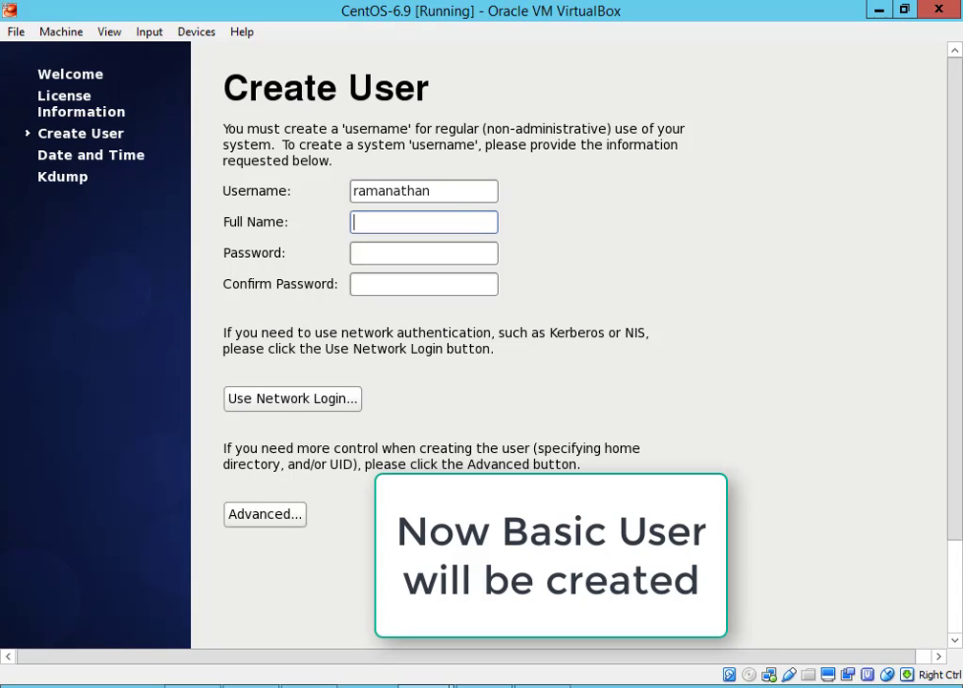
{"action": "type", "text": "ramanathan"}
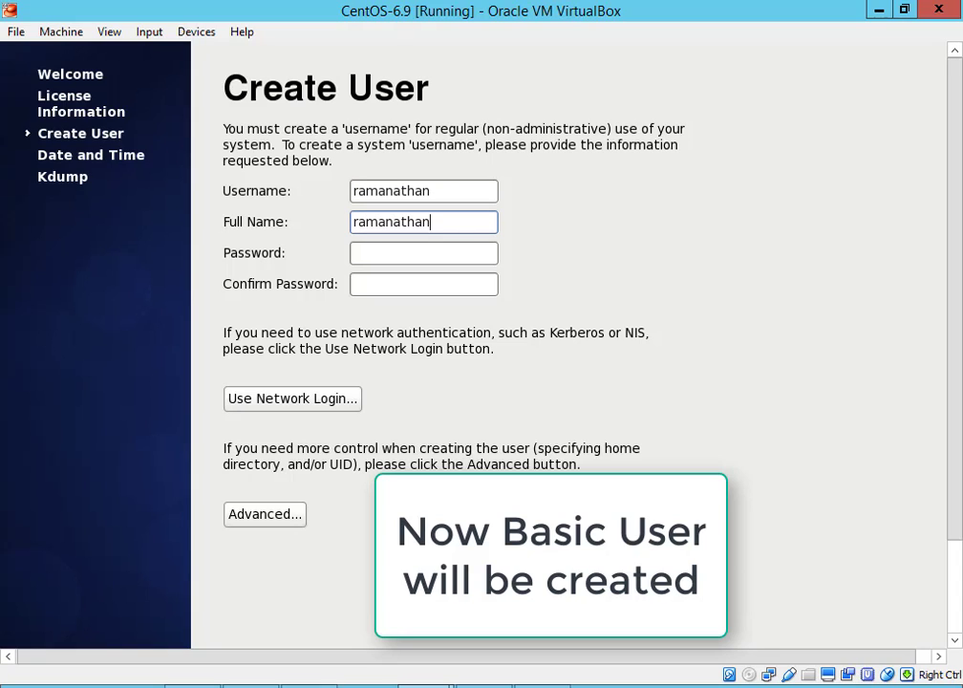
Enter and confirm the account password, then continue to Date and Time
{"action": "left_click", "coordinate": [423, 252]}
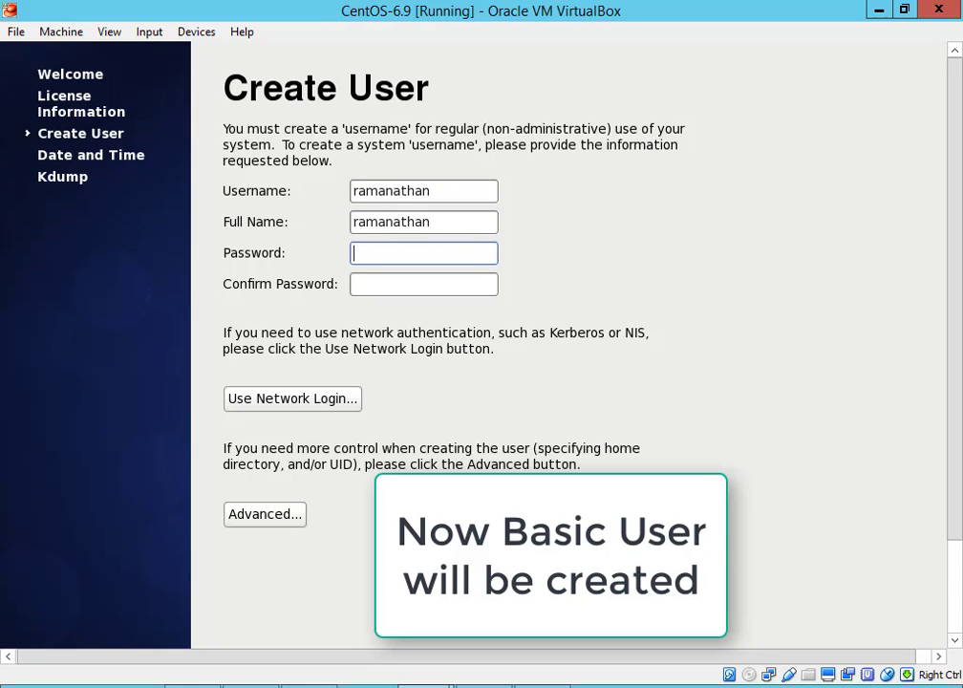
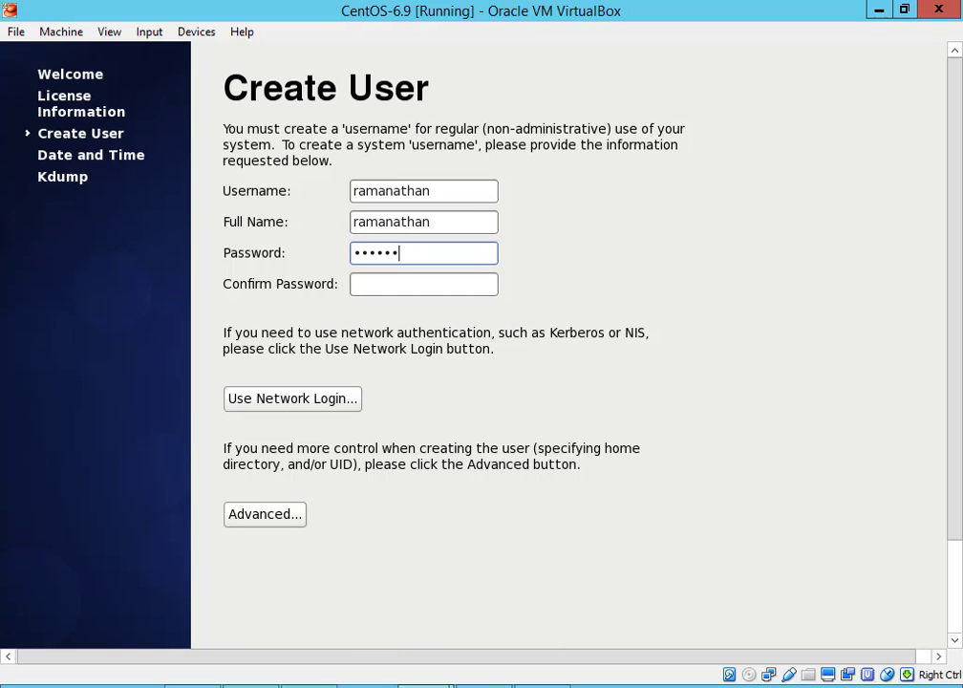
{"action": "key", "text": "Tab"}
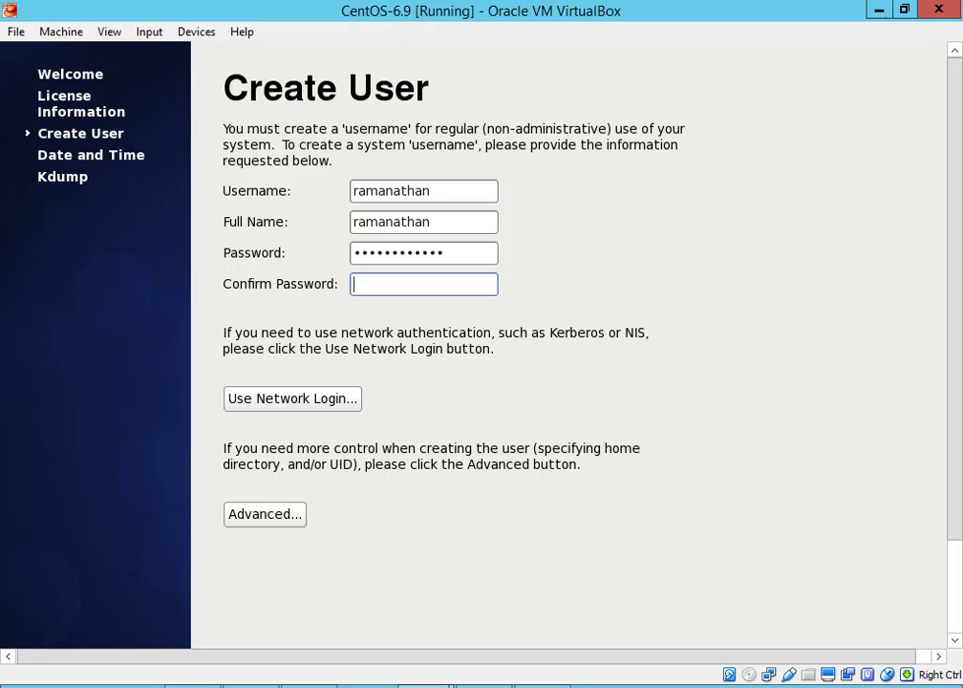
{"action": "left_click_drag", "start_coordinate": [957, 507], "coordinate": [956, 663]}
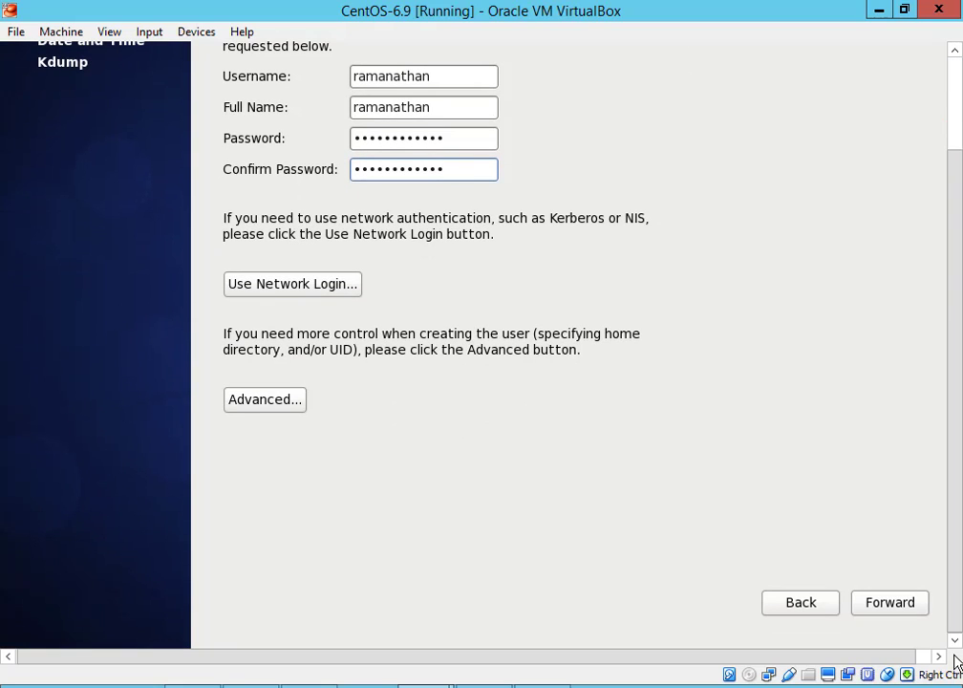
{"action": "key", "text": "Tab"}
{"action": "key", "text": "Tab"}
{"action": "key", "text": "Tab"}
{"action": "key", "text": "Tab"}
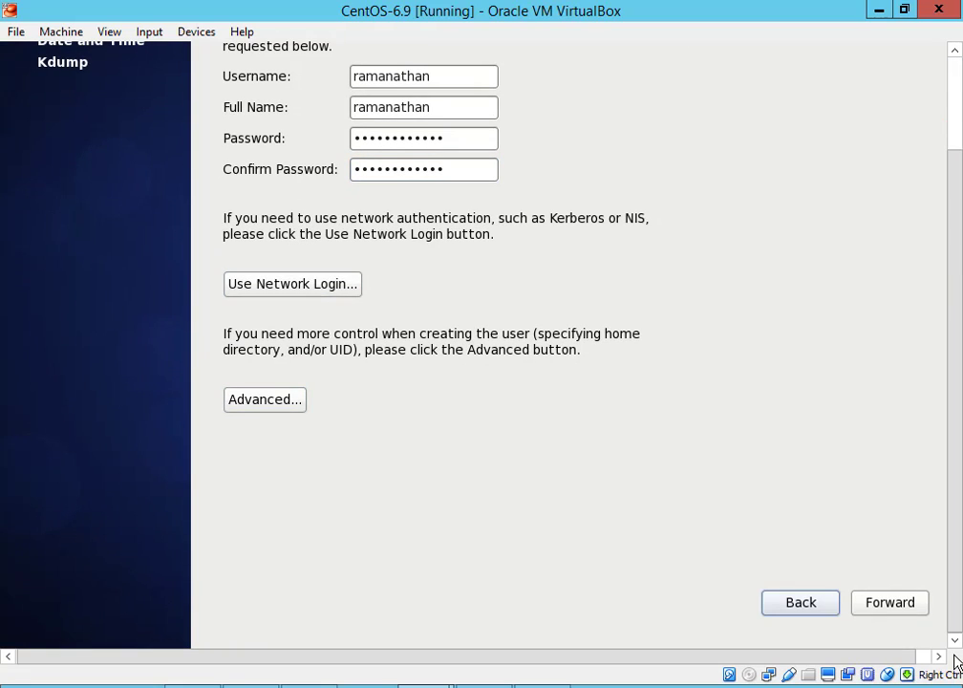
{"action": "key", "text": "Return"}
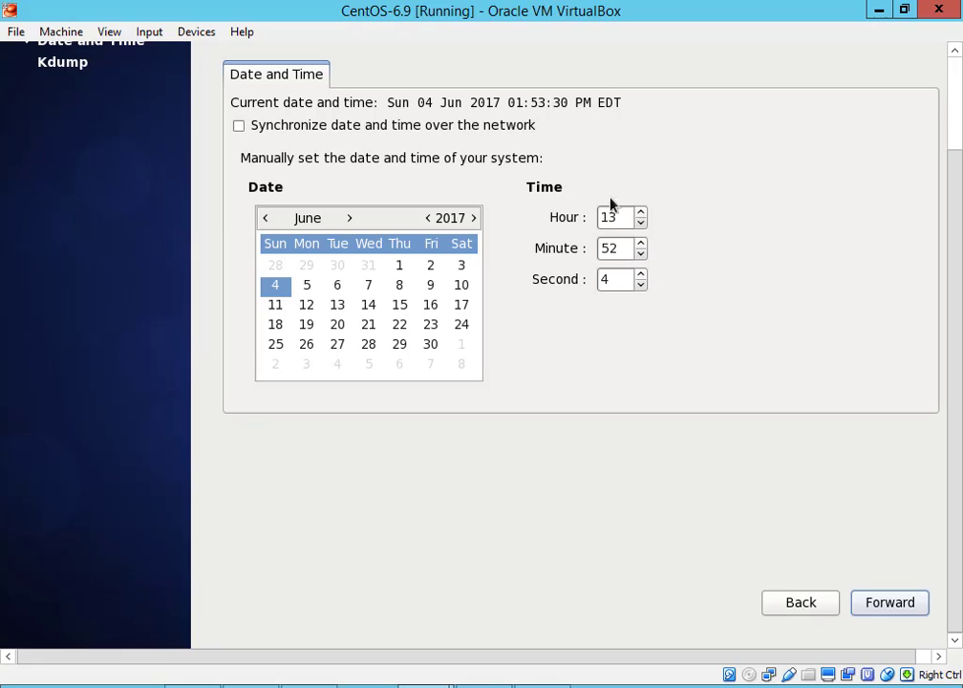
Set the guest clock to 23:23 and continue to the Kdump settings
{"action": "left_click", "coordinate": [621, 221]}
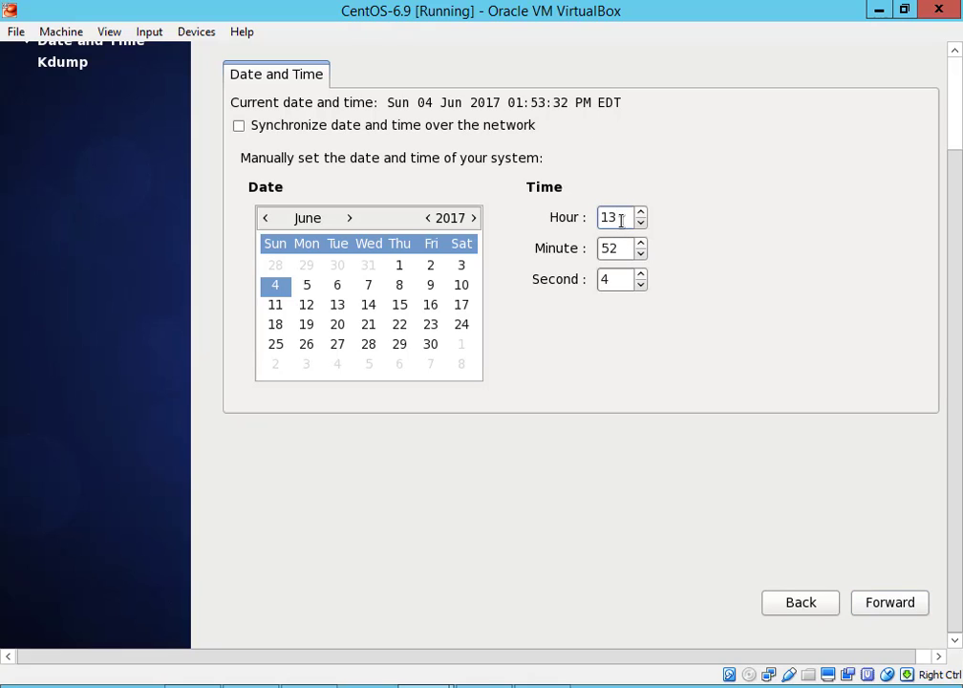
{"action": "key", "text": "BackSpace"}
{"action": "key", "text": "BackSpace"}
{"action": "type", "text": "23"}
{"action": "left_click", "coordinate": [614, 250]}
{"action": "key", "text": "BackSpace"}
{"action": "key", "text": "BackSpace"}
{"action": "type", "text": "23"}
{"action": "key", "text": "Tab"}
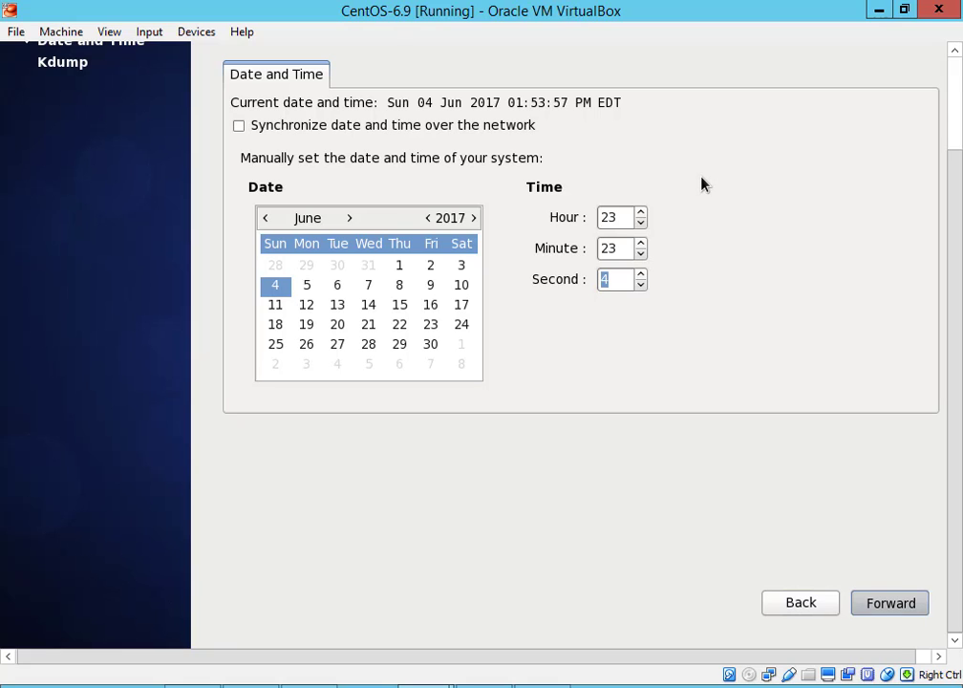
{"action": "key", "text": "Return"}
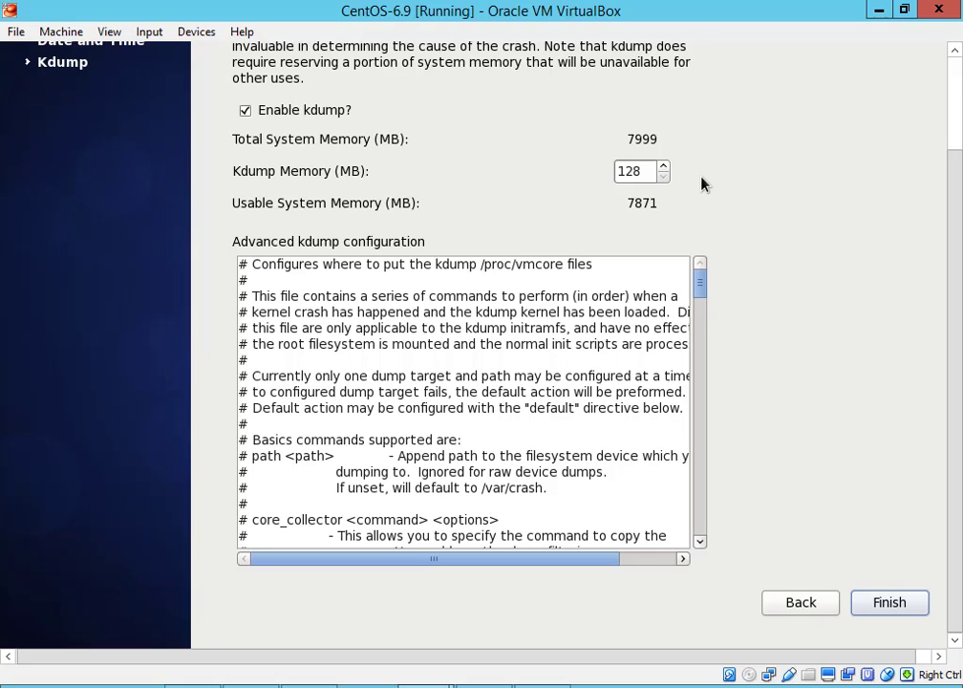
Finish first-boot setup with Kdump enabled, agreeing to the required reboot
{"action": "key", "text": "Return"}
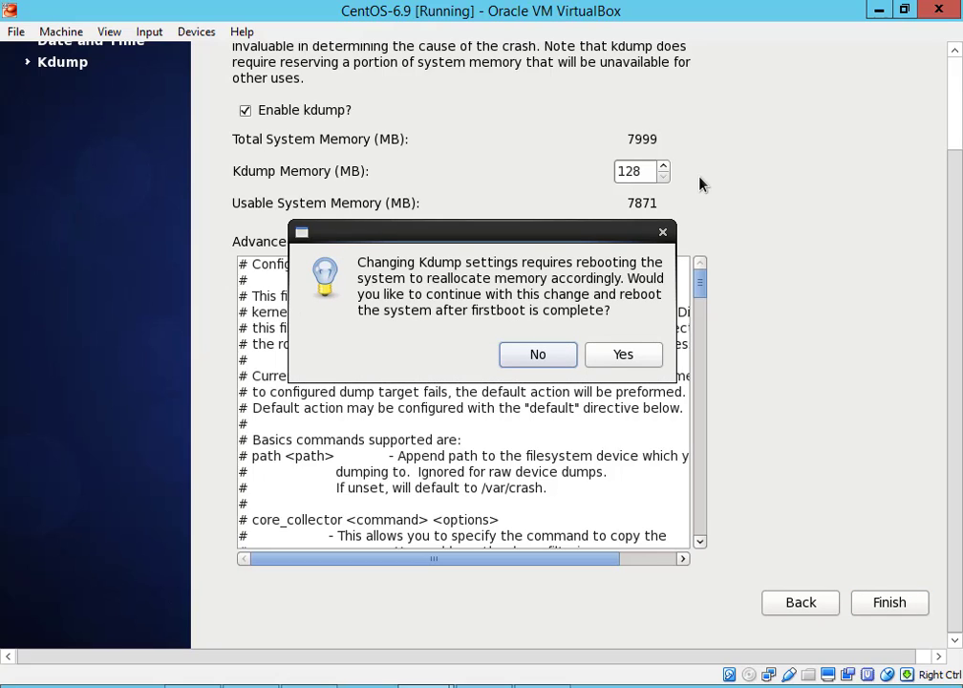
{"action": "key", "text": "Tab"}
{"action": "left_click", "coordinate": [594, 344]}
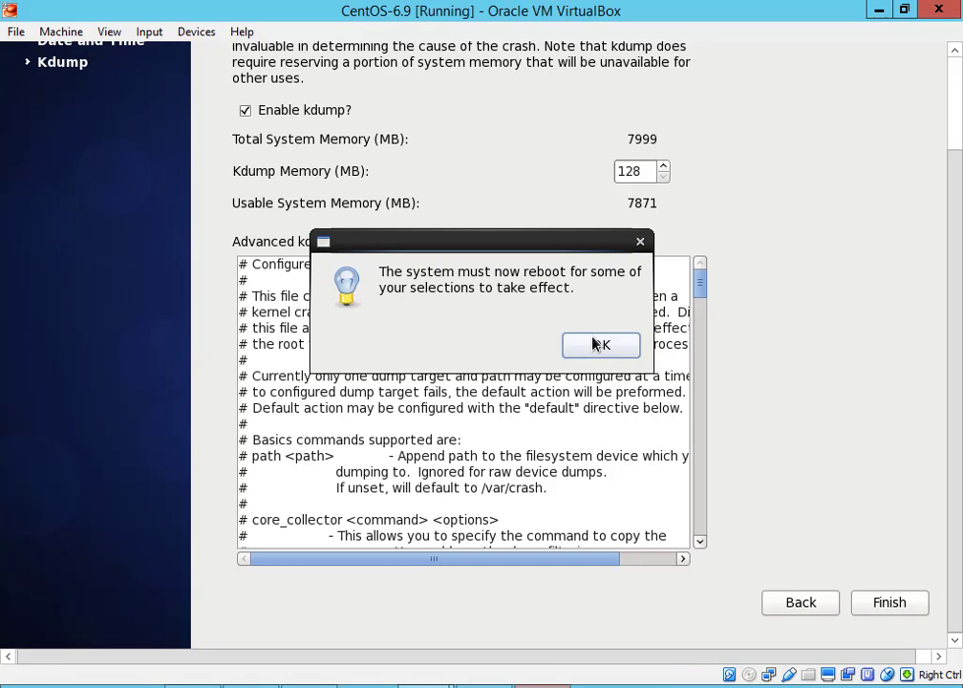
{"action": "left_click", "coordinate": [598, 345]}
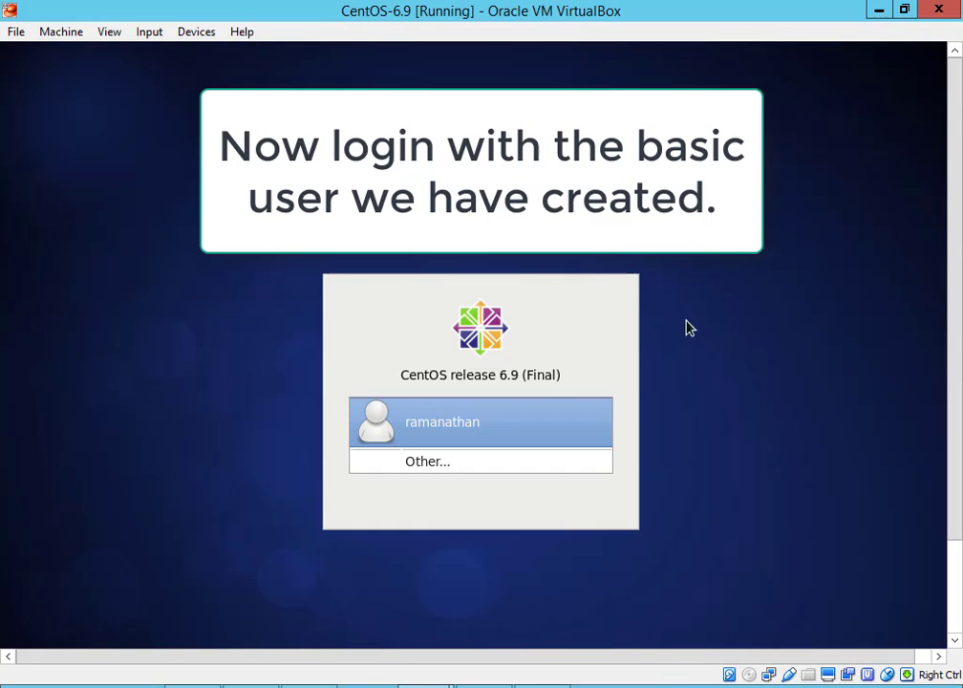
Log in as the new user with the account password, retrying after the first attempt fails
{"action": "left_click", "coordinate": [427, 418]}
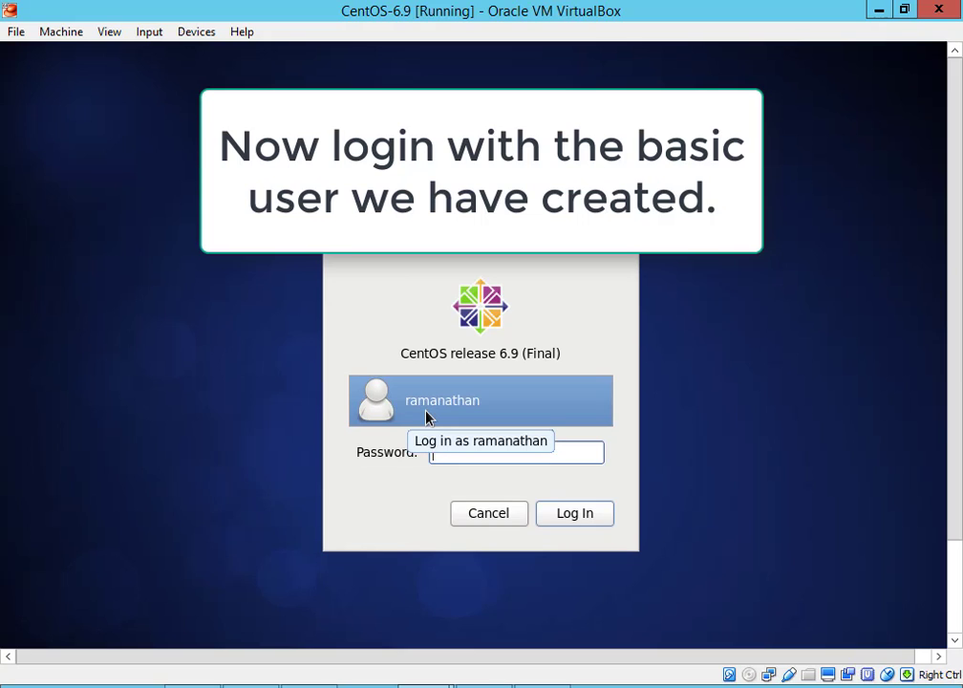
{"action": "type", "text": "******"}
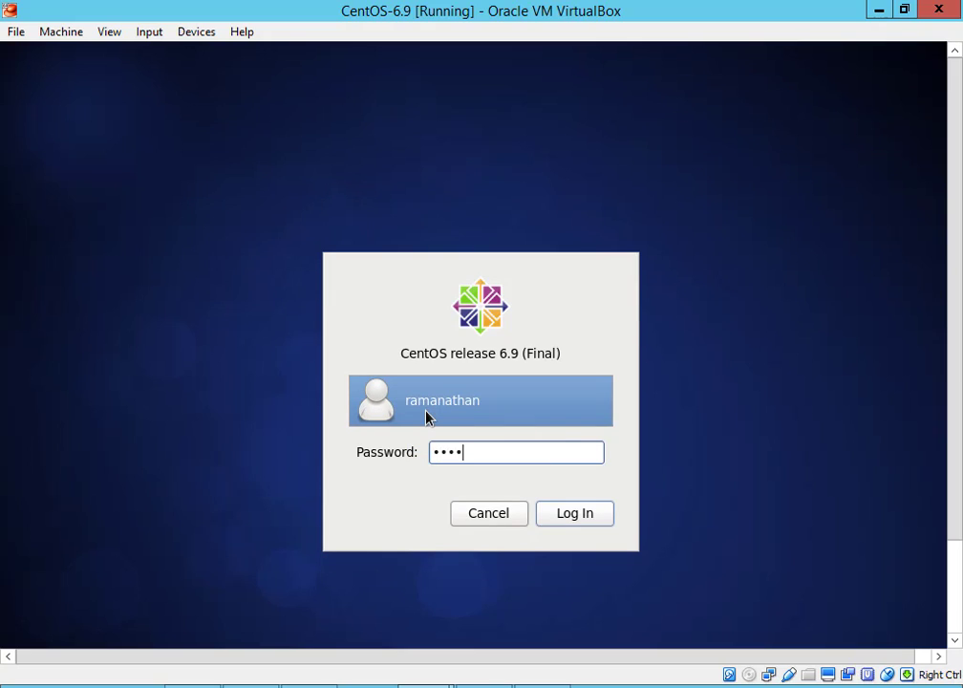
{"action": "type", "text": "****"}
{"action": "key", "text": "Return"}
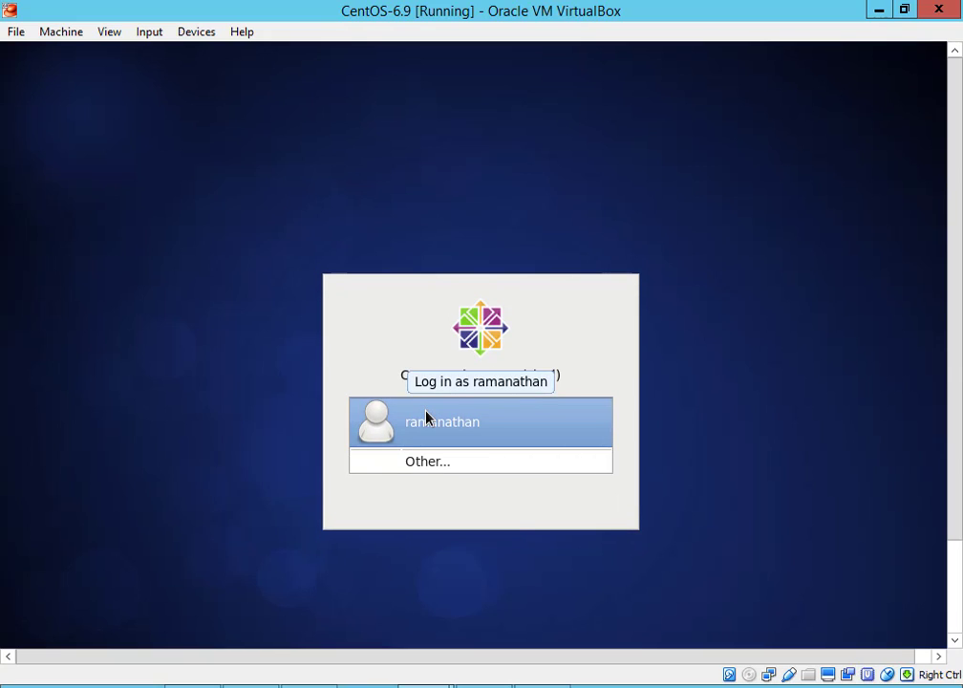
{"action": "left_click", "coordinate": [426, 418]}
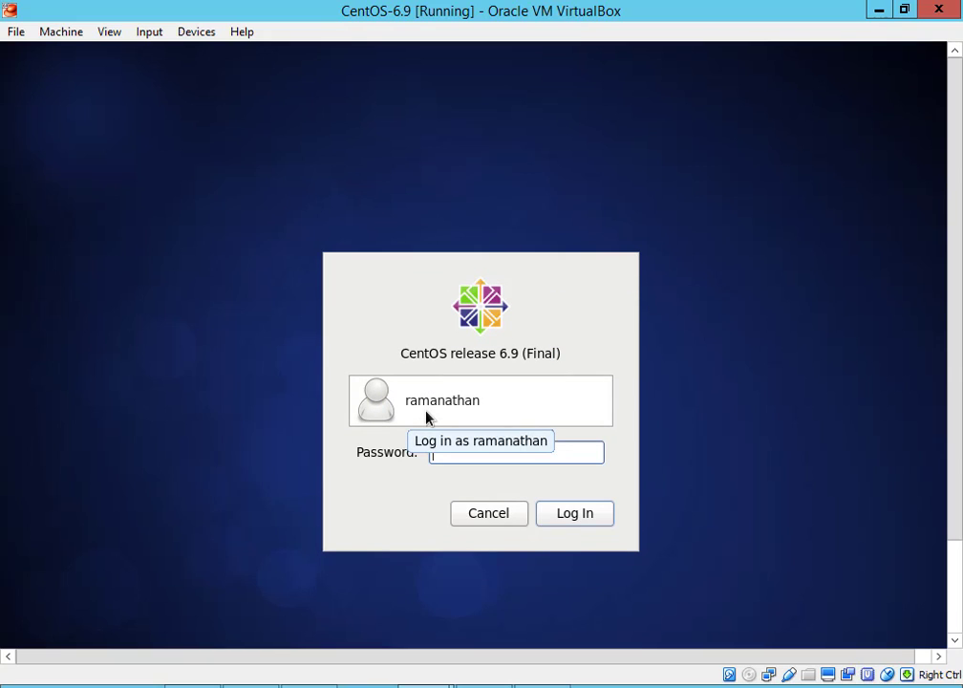
{"action": "type", "text": "******"}
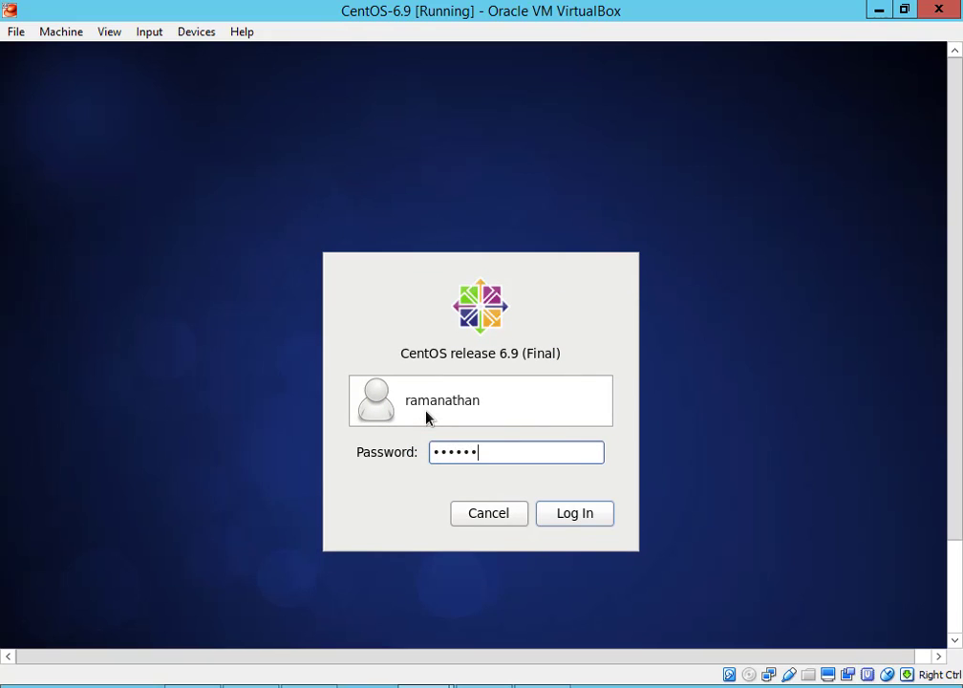
{"action": "type", "text": "******"}
{"action": "key", "text": "Return"}
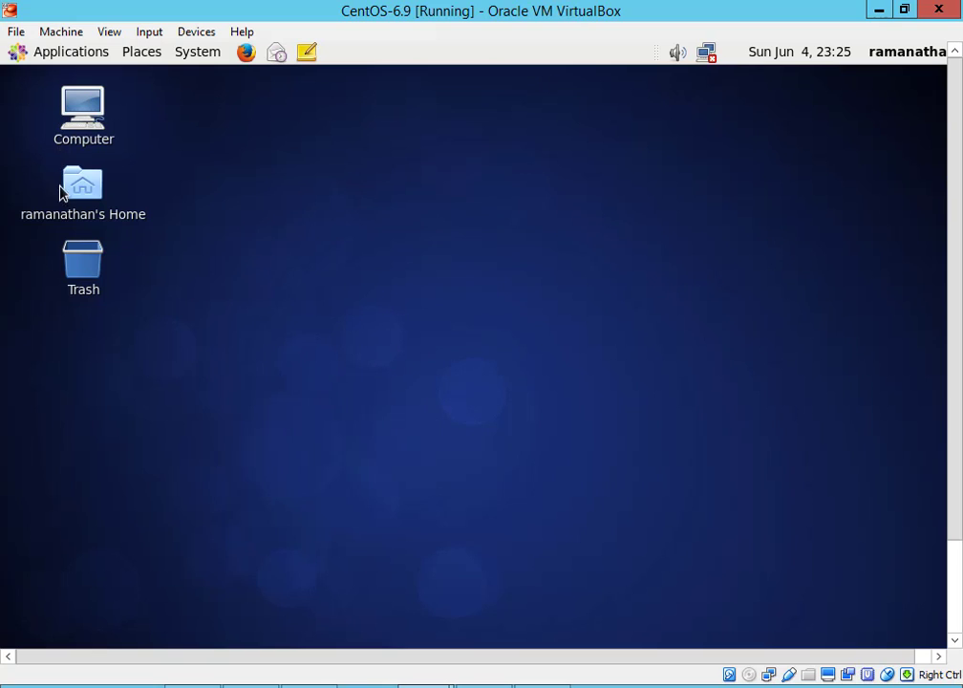
Launch System Monitor from Applications > System Tools
{"action": "left_click", "coordinate": [63, 57]}
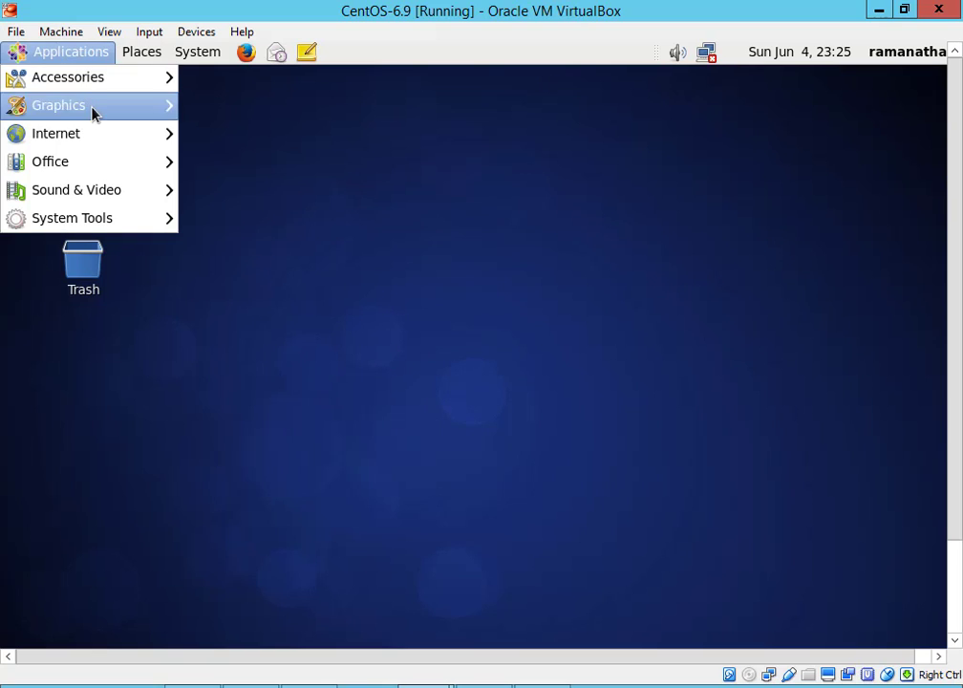
{"action": "mouse_move", "coordinate": [121, 170]}
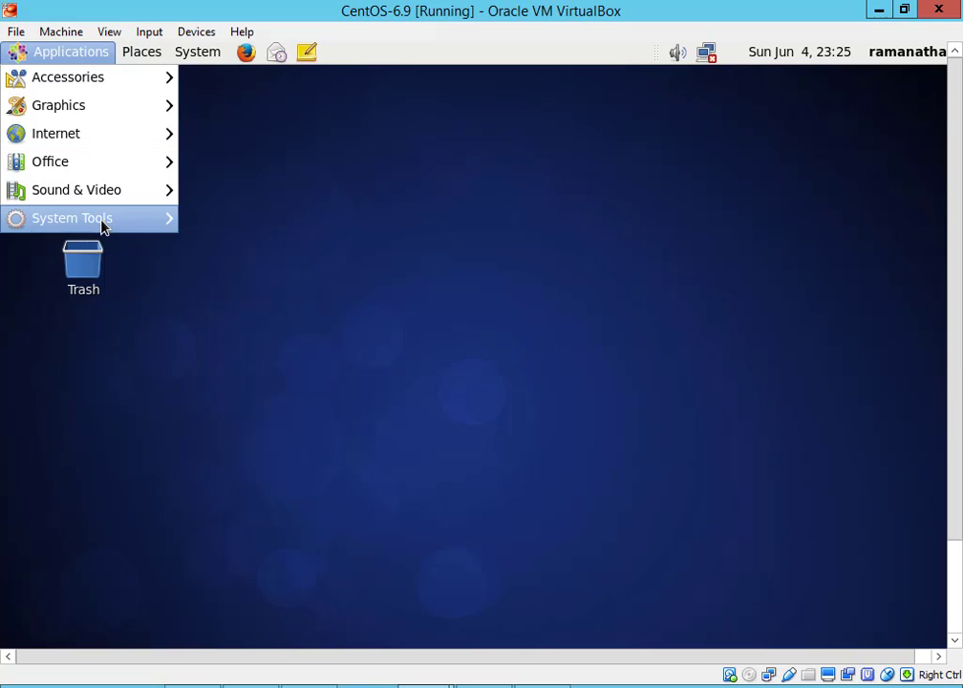
{"action": "mouse_move", "coordinate": [103, 226]}
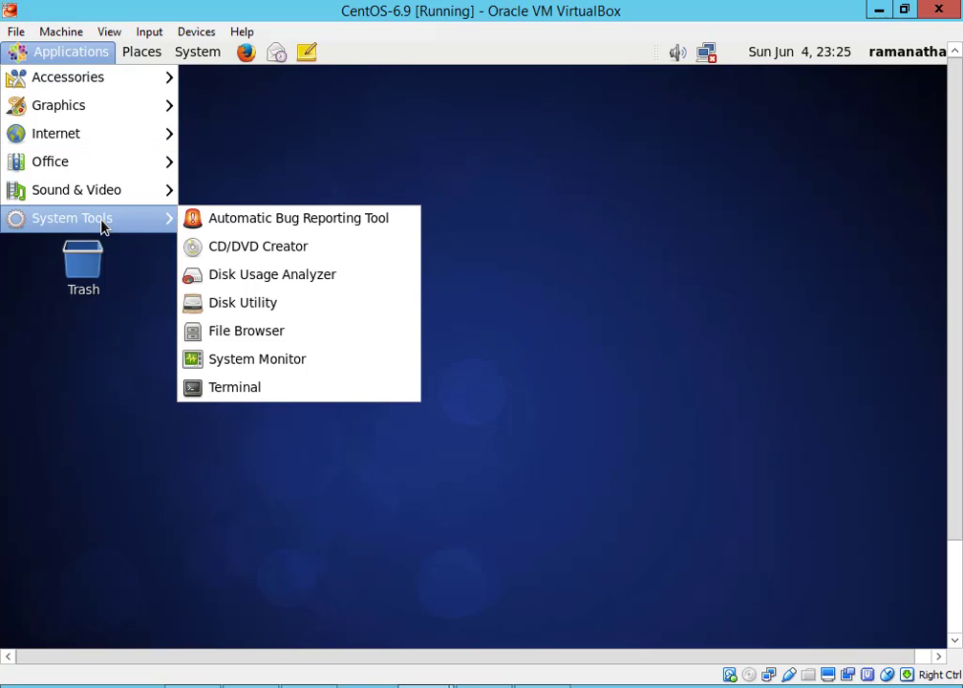
{"action": "left_click", "coordinate": [318, 368]}
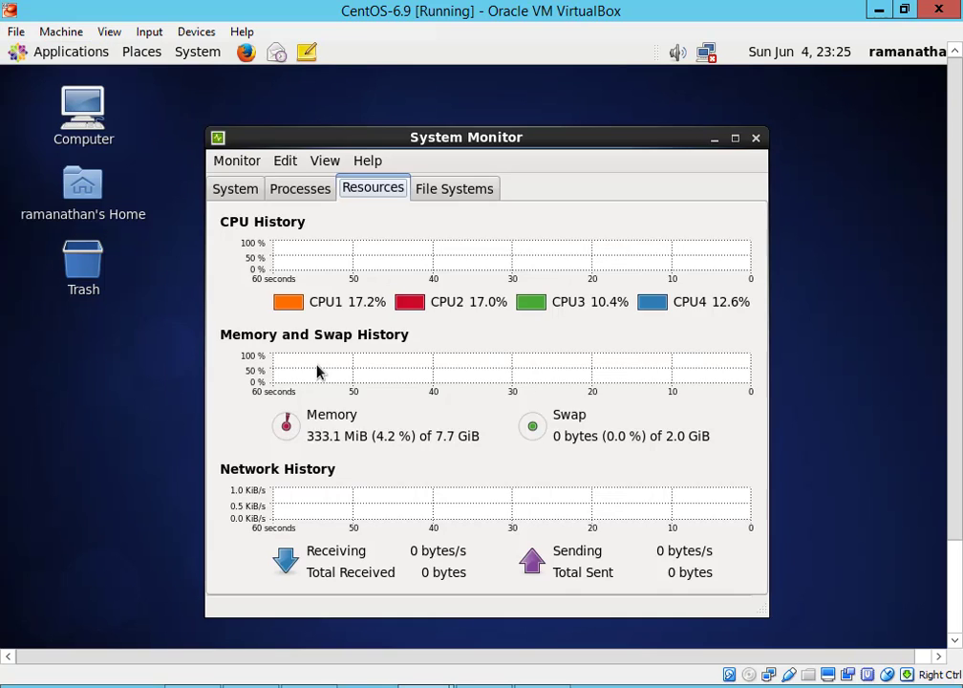
Browse the File Systems and Processes tabs, ending on the System tab's CentOS 6.9 summary
{"action": "left_click", "coordinate": [440, 196]}
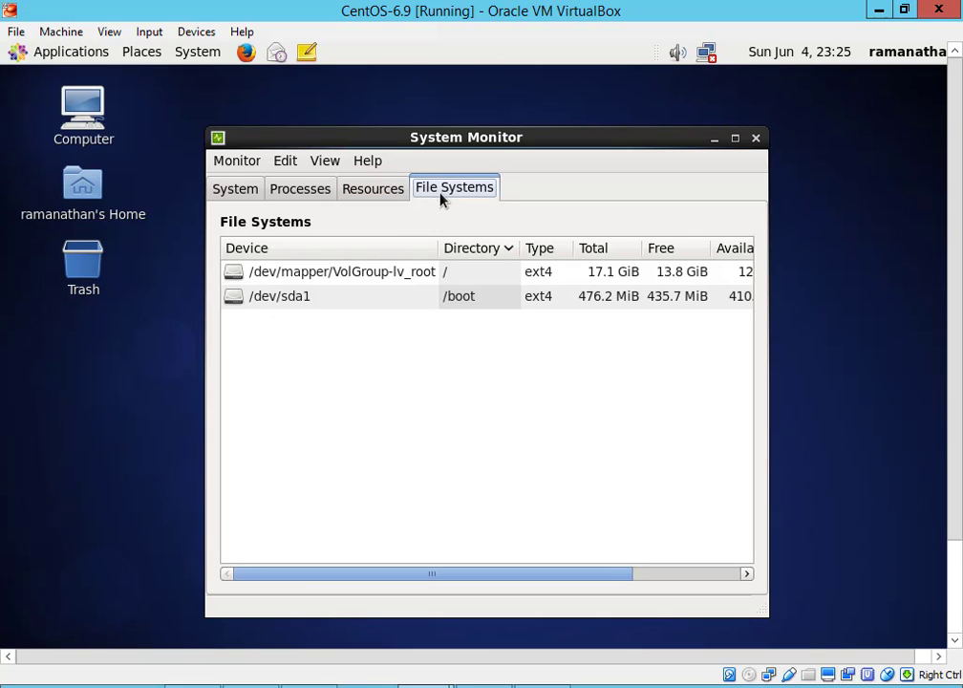
{"action": "left_click", "coordinate": [316, 192]}
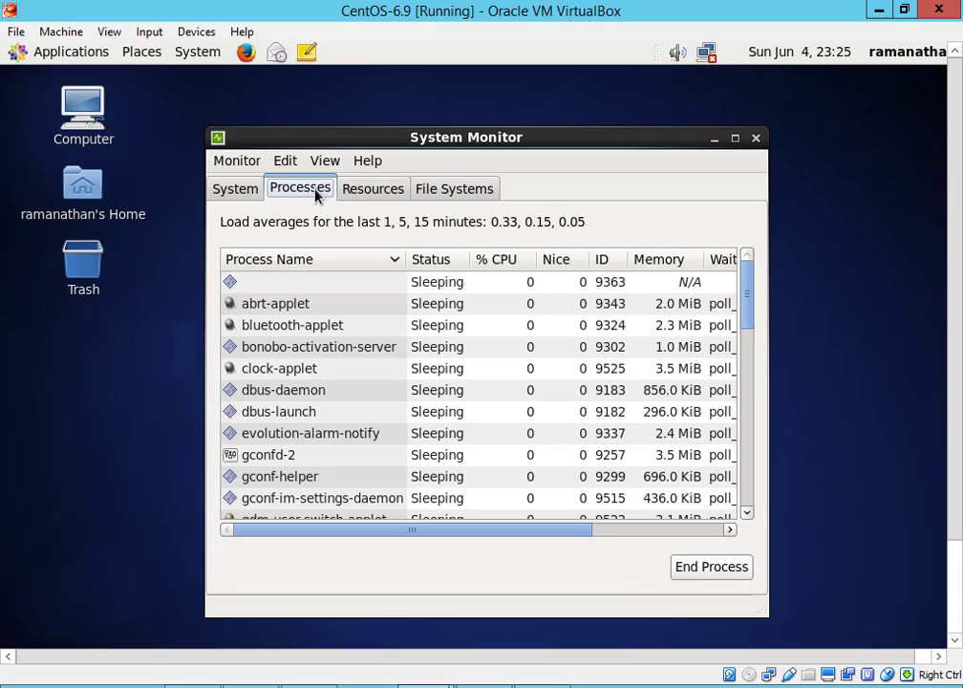
{"action": "left_click", "coordinate": [247, 194]}
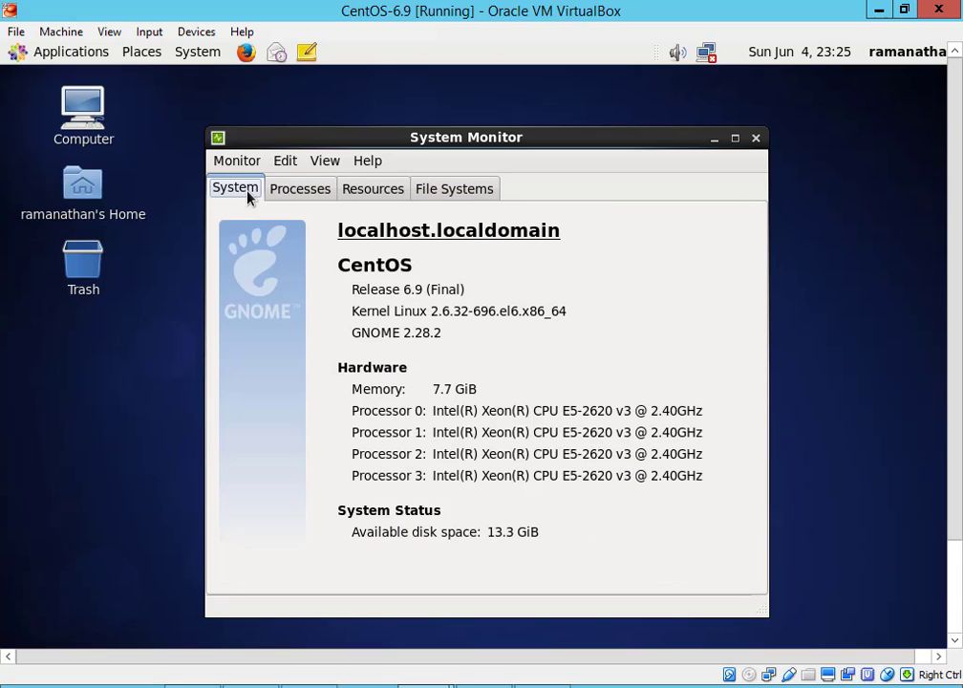